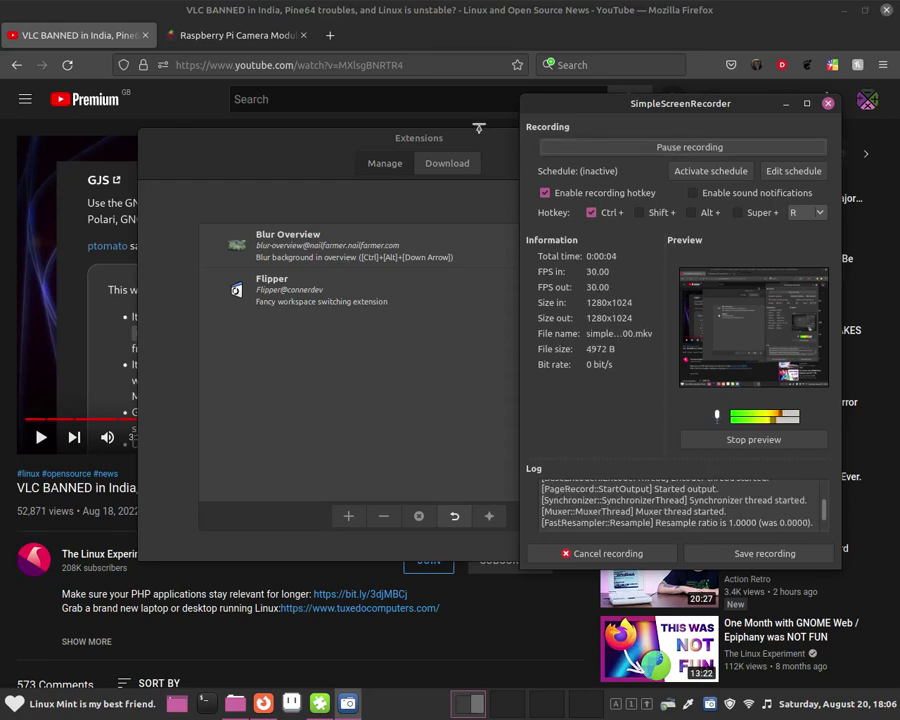
Bring the Extensions window forward and search the applications menu for 'ex'.
mouse_move(478, 147)
left_mouse_down()
mouse_move(476, 138)
mouse_move(462, 151)
mouse_move(472, 157)
left_mouse_up()
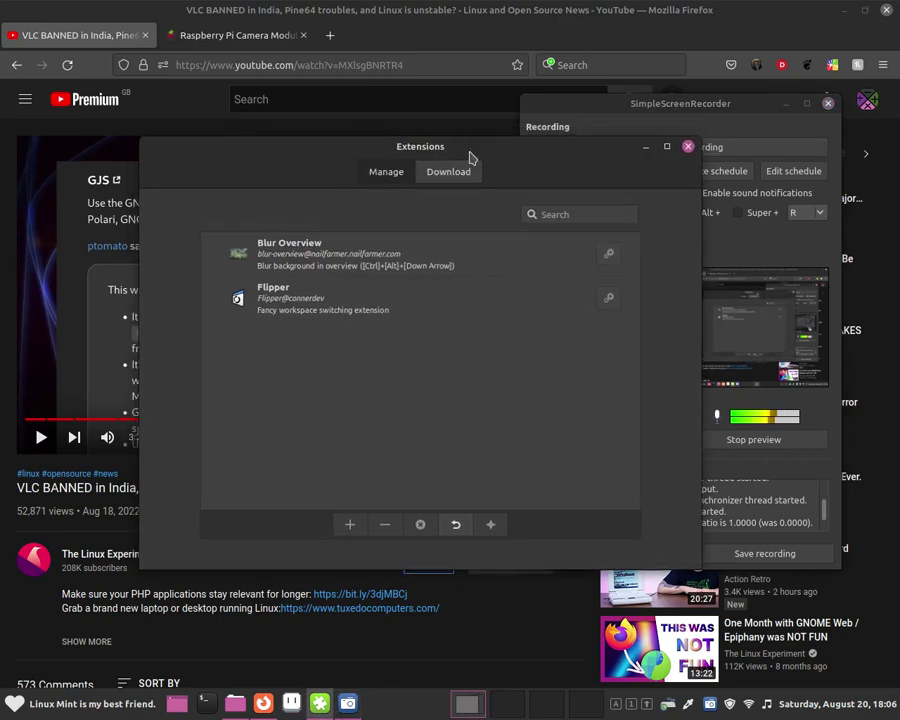
left_click(48, 716)
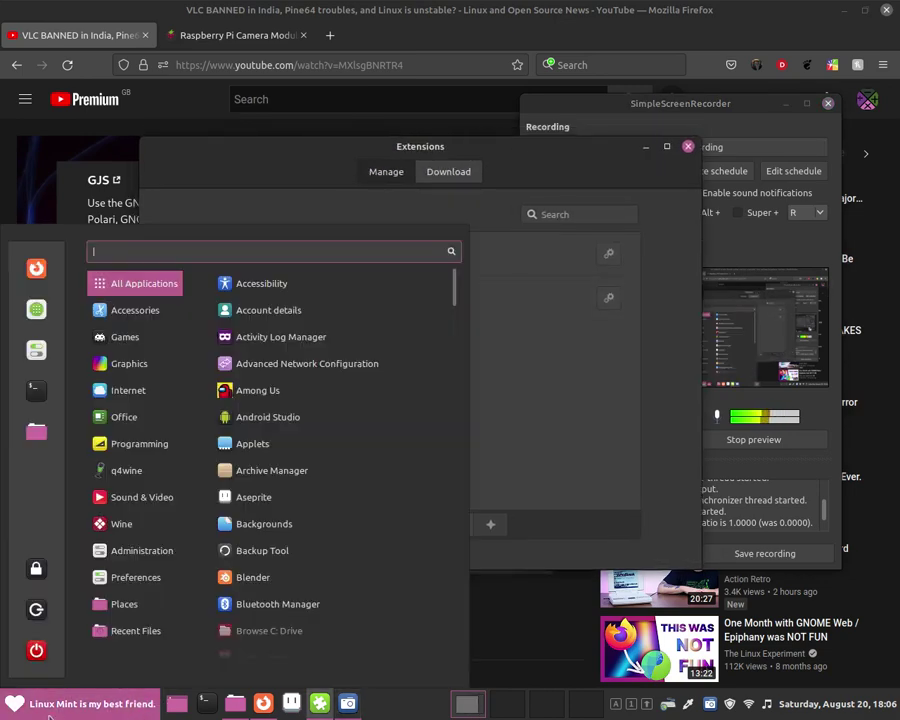
type("ex")
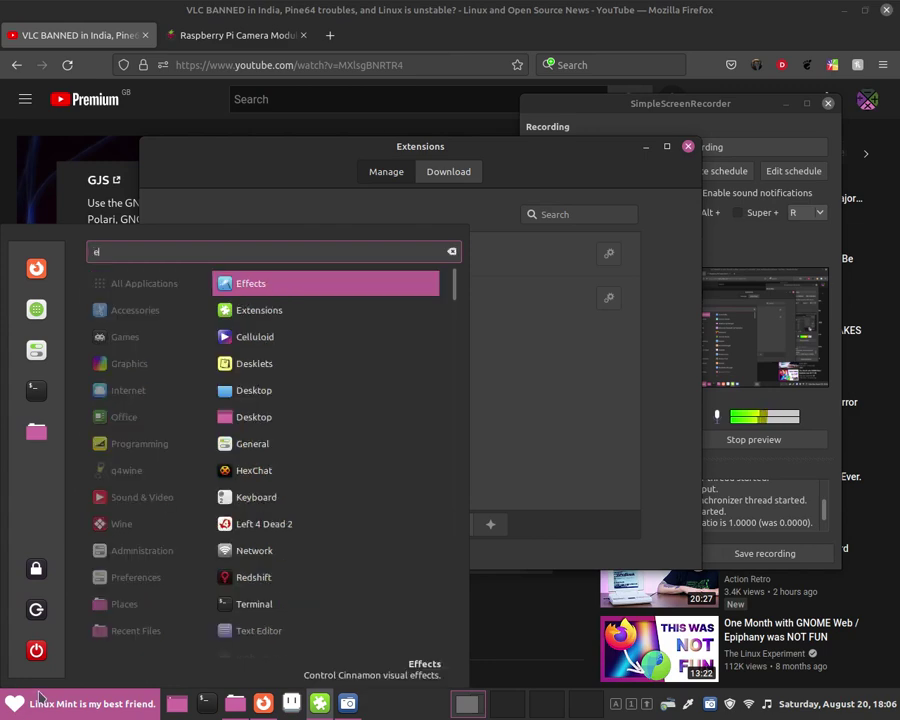
Dismiss the menu, briefly enable Blur Overview, then disable it again.
left_click(575, 333)
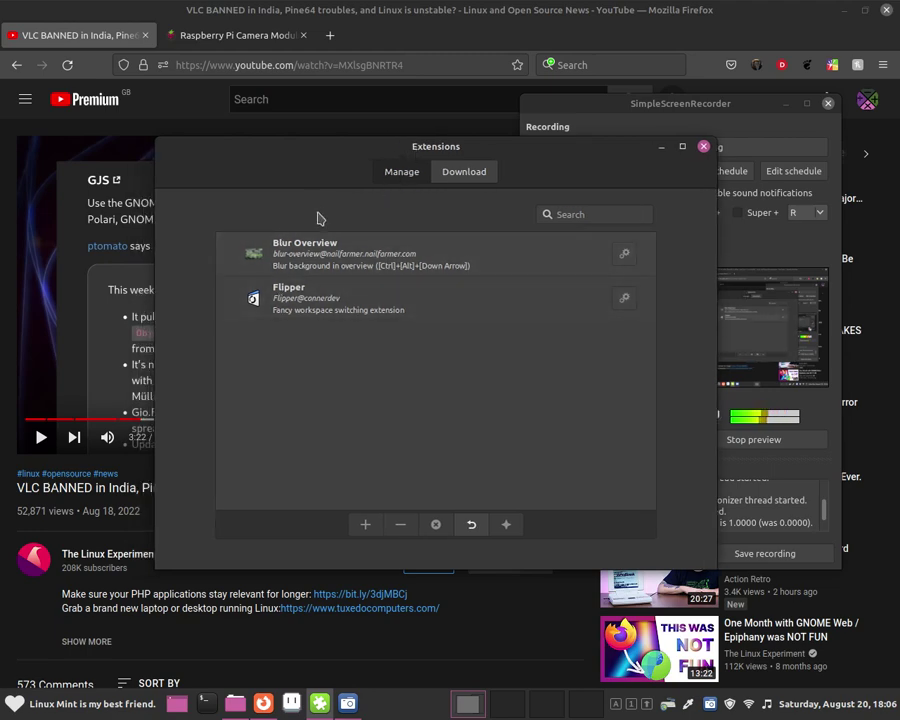
left_click(276, 272)
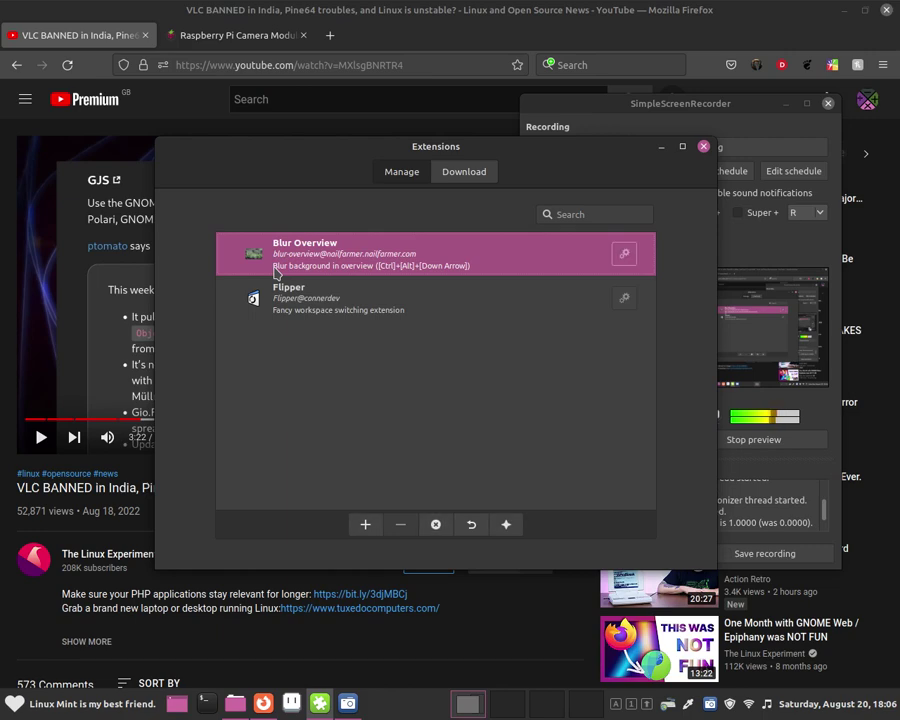
left_click(364, 524)
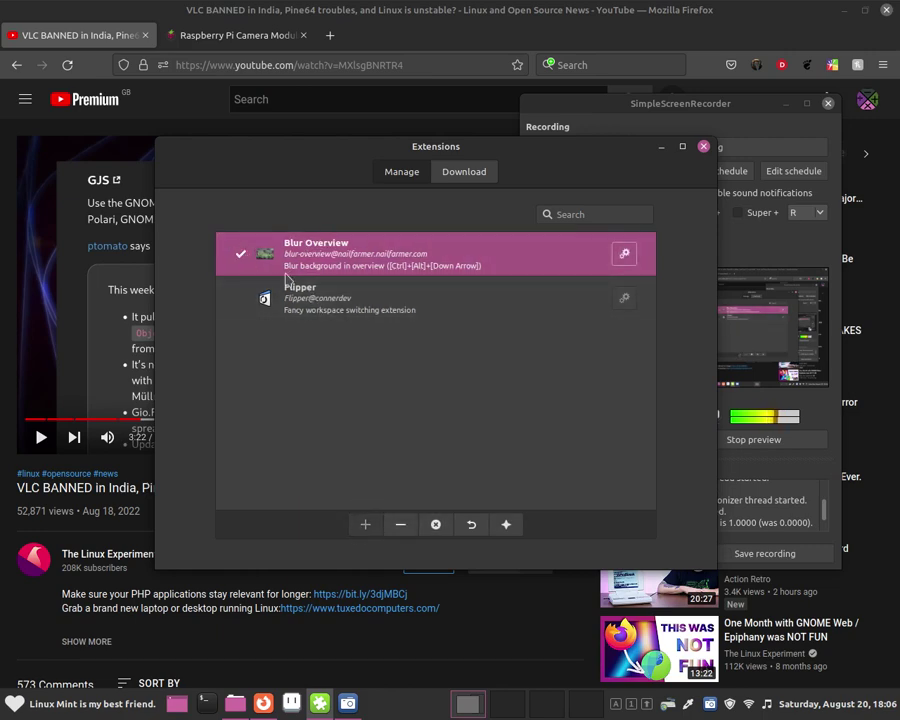
left_click(400, 525)
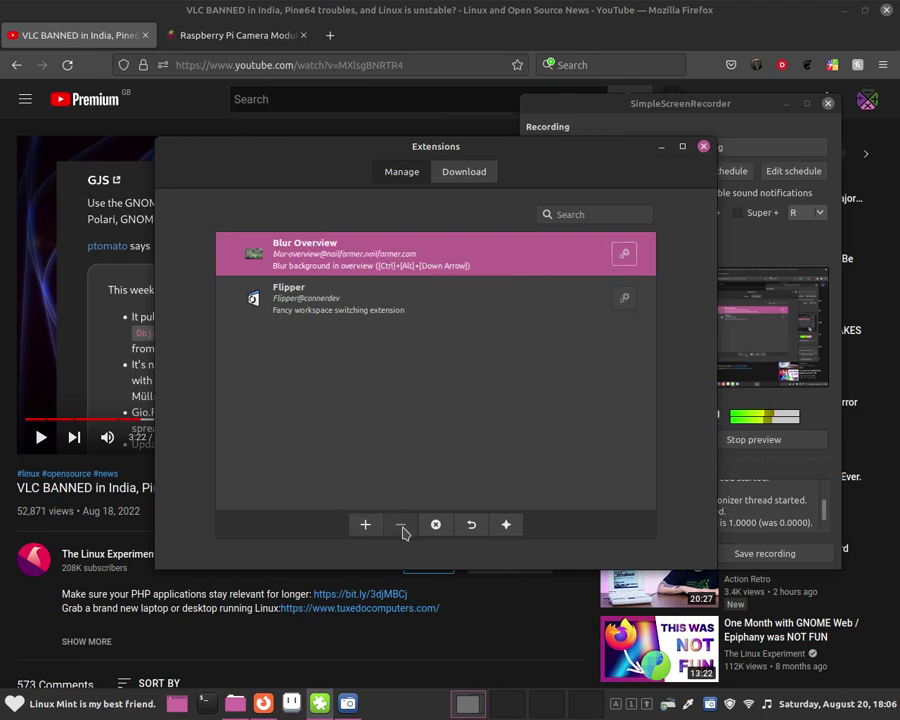
Show the Download catalog with the search cleared and browse its top entries.
left_click(464, 172)
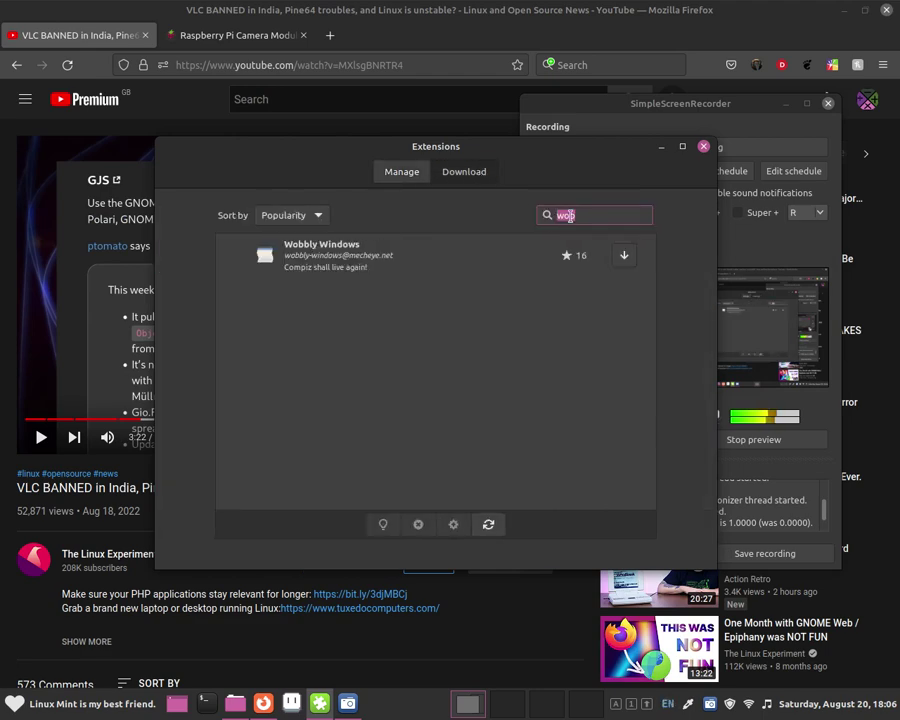
key("BackSpace")
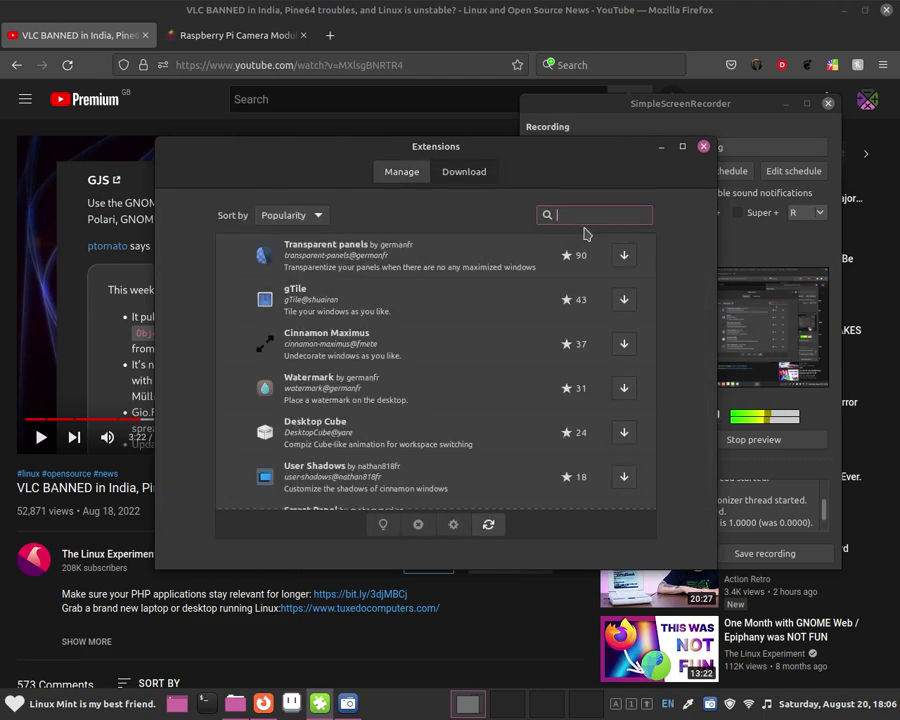
left_click(510, 248)
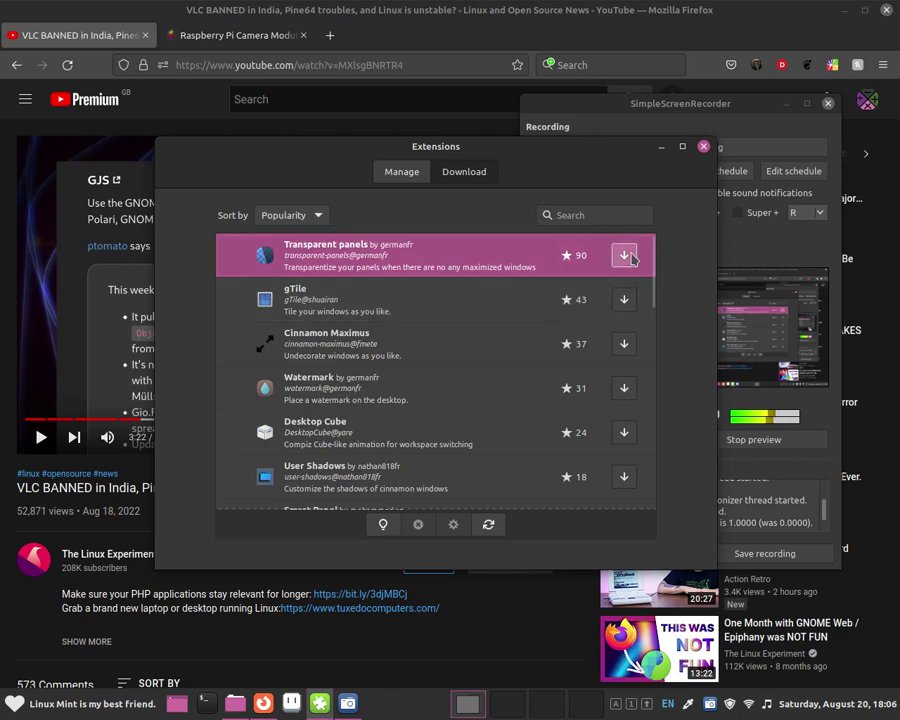
scroll(653, 275, "down", 1)
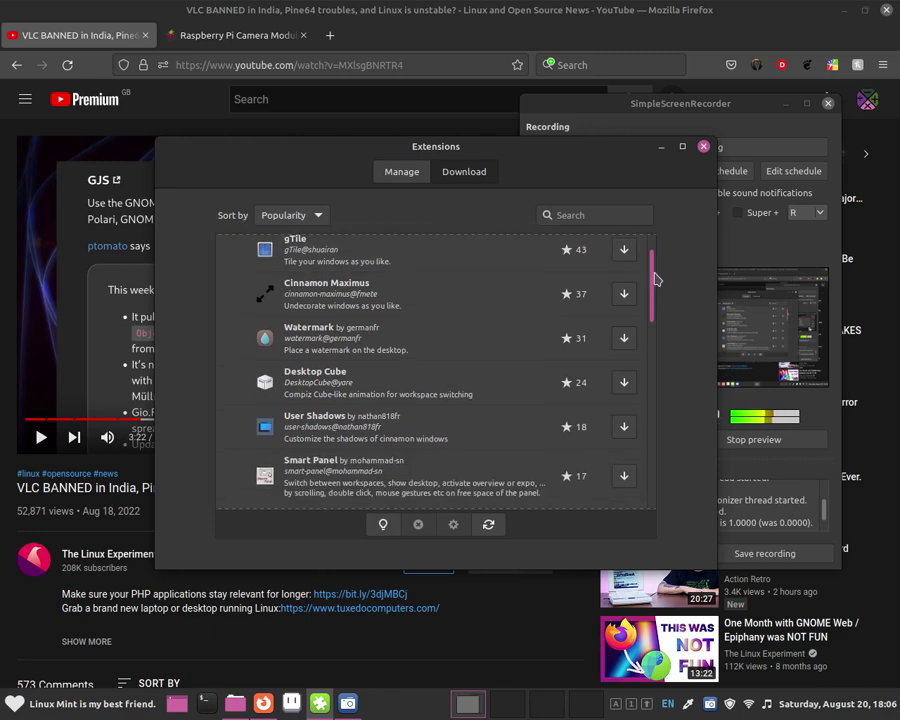
scroll(652, 257, "up", 1)
scroll(652, 257, "down", 7)
scroll(645, 352, "up", 1)
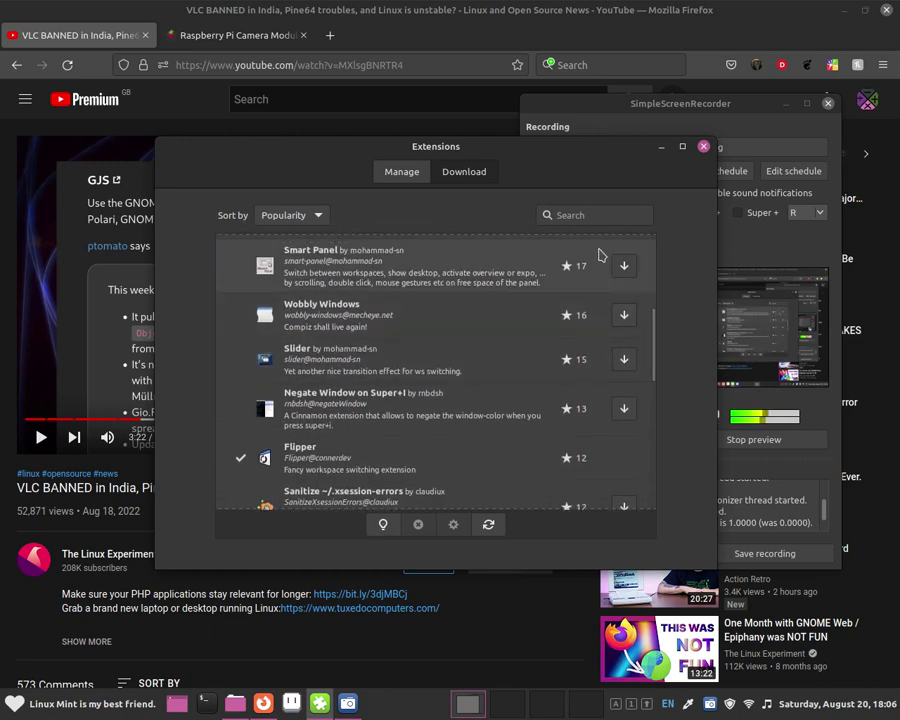
Keep the download list sorted by Popularity and scroll back to the top.
left_click(548, 214)
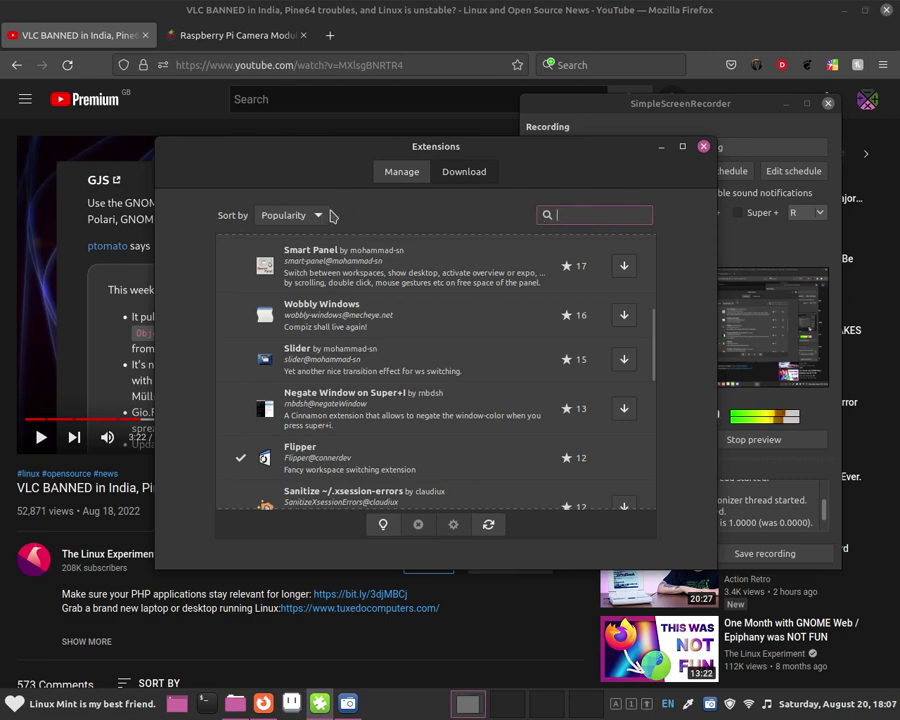
left_click(313, 215)
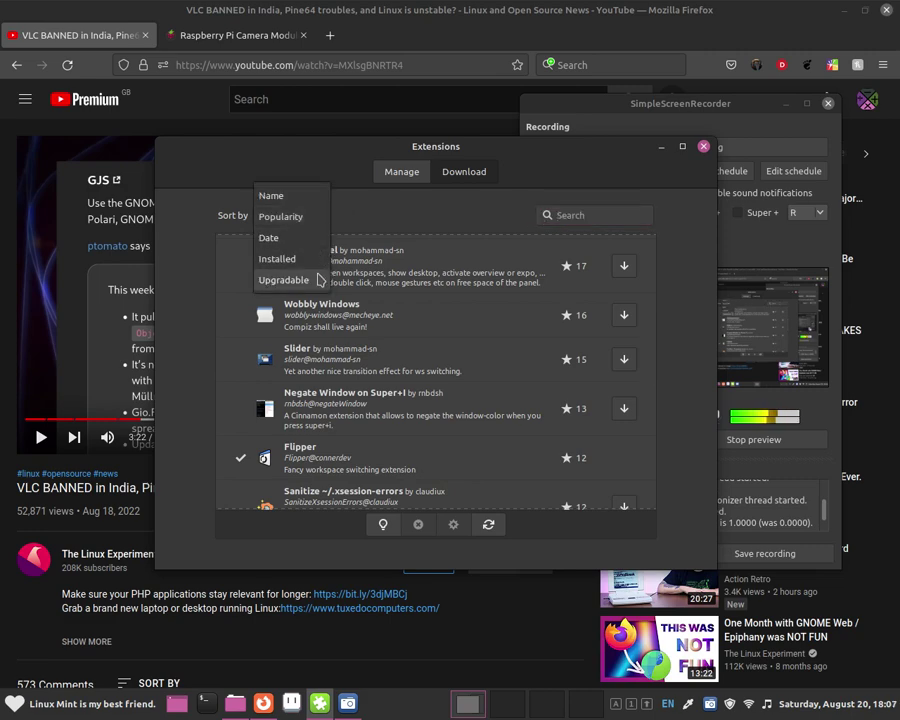
left_click(314, 217)
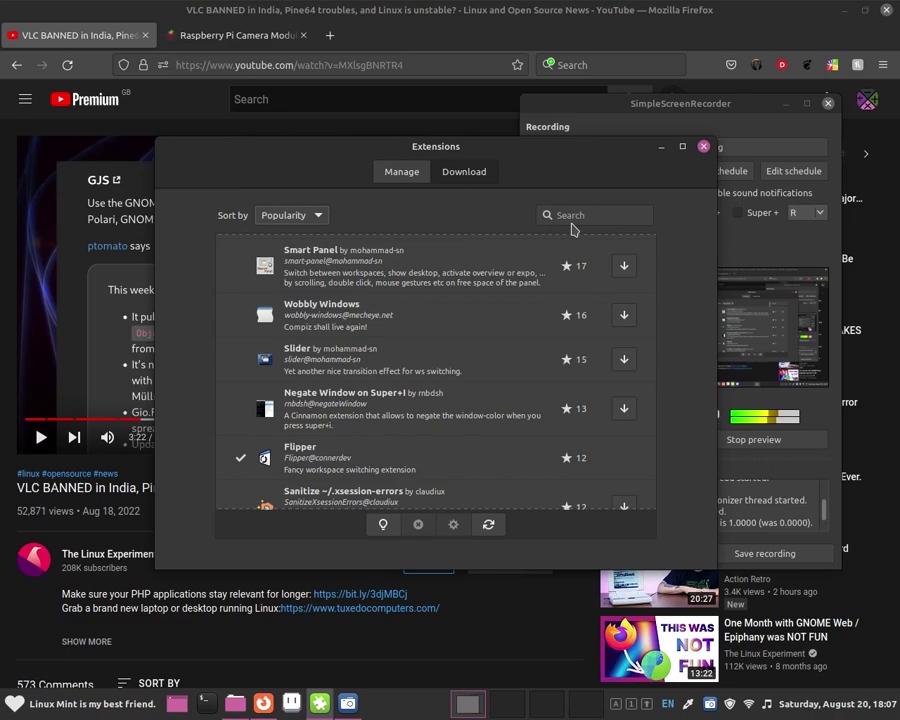
scroll(633, 272, "up", 5)
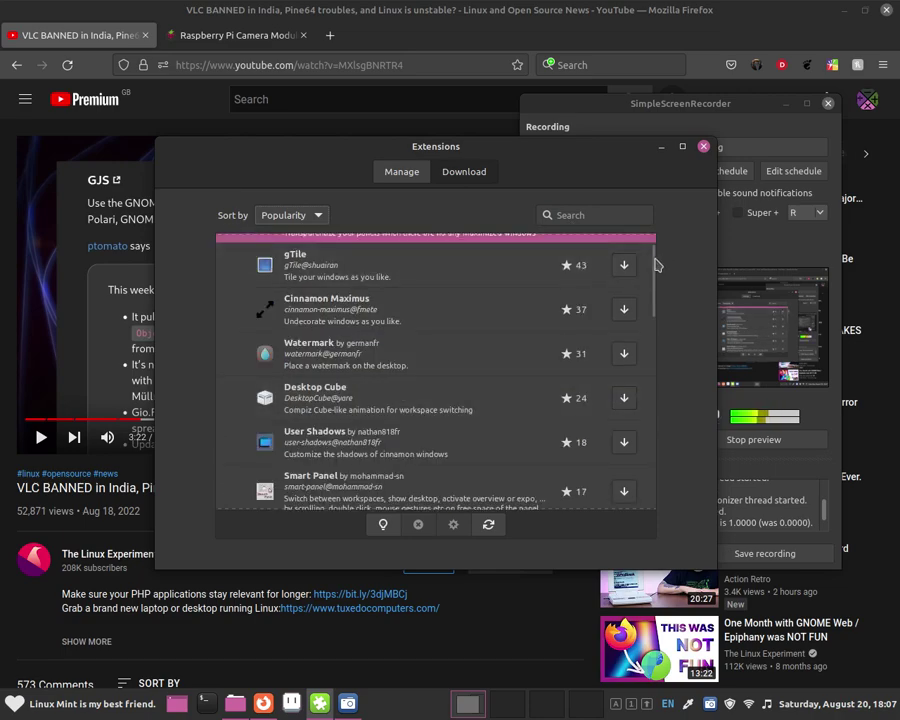
left_click_drag(656, 264, 626, 250)
Search the download catalog for 'wob' and install Wobbly Windows.
left_click(615, 213)
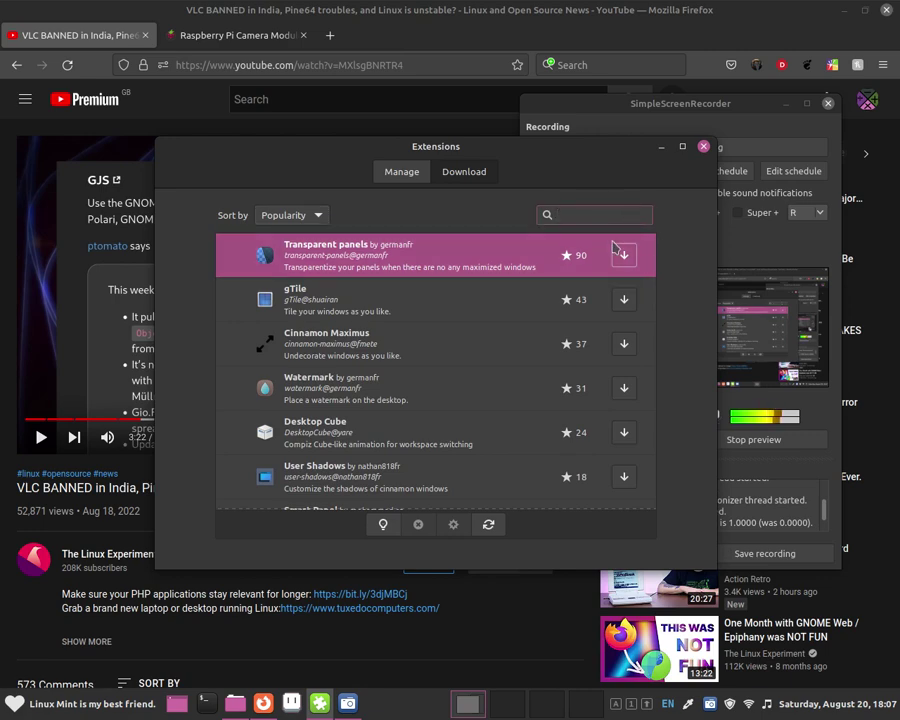
type("wo")
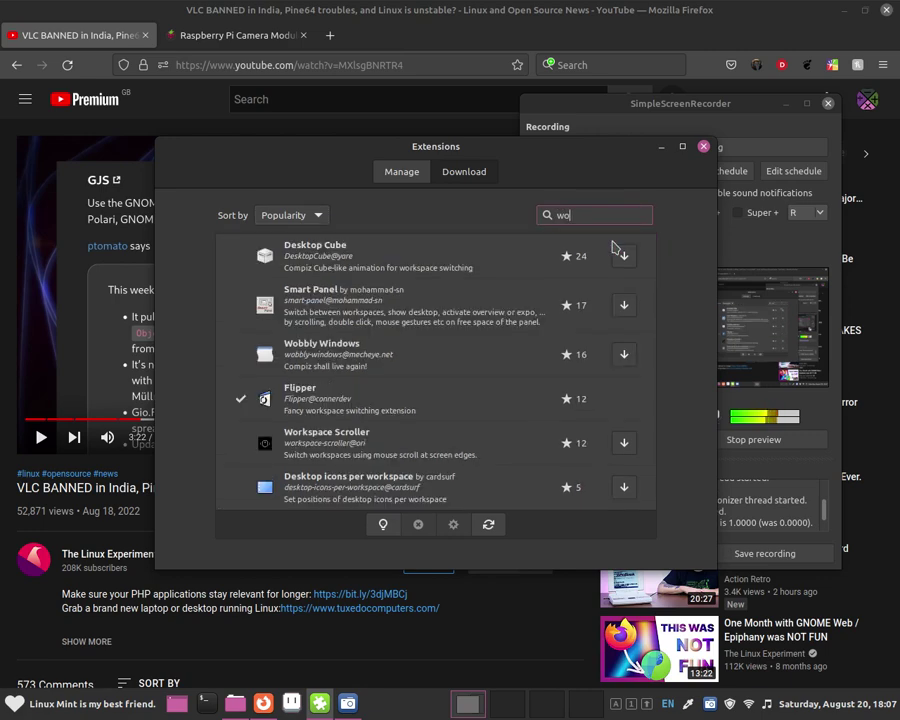
type("bbl")
key("BackSpace")
key("BackSpace")
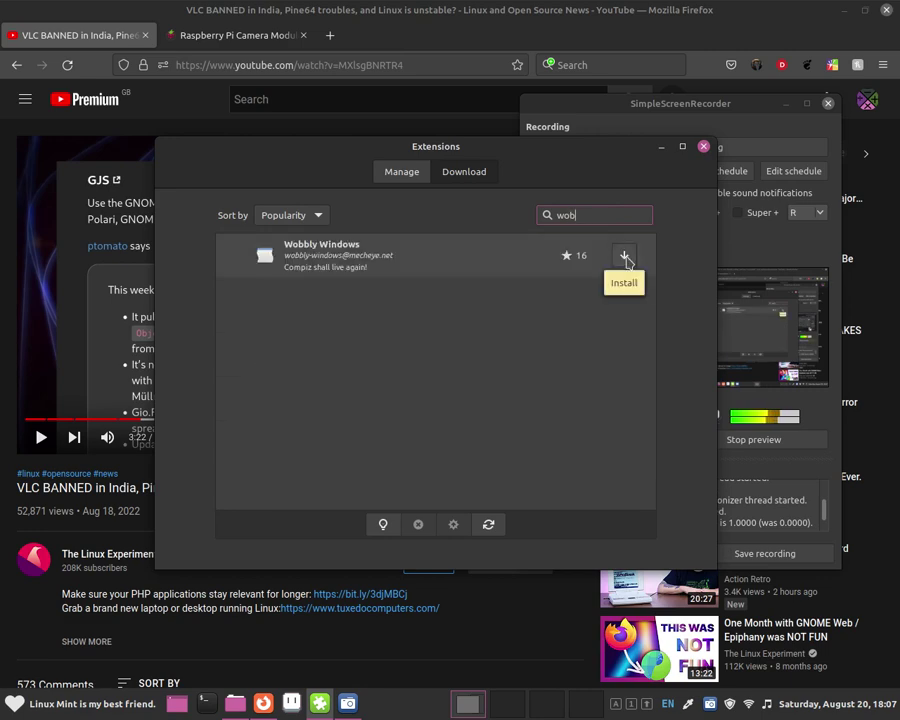
left_click(625, 259)
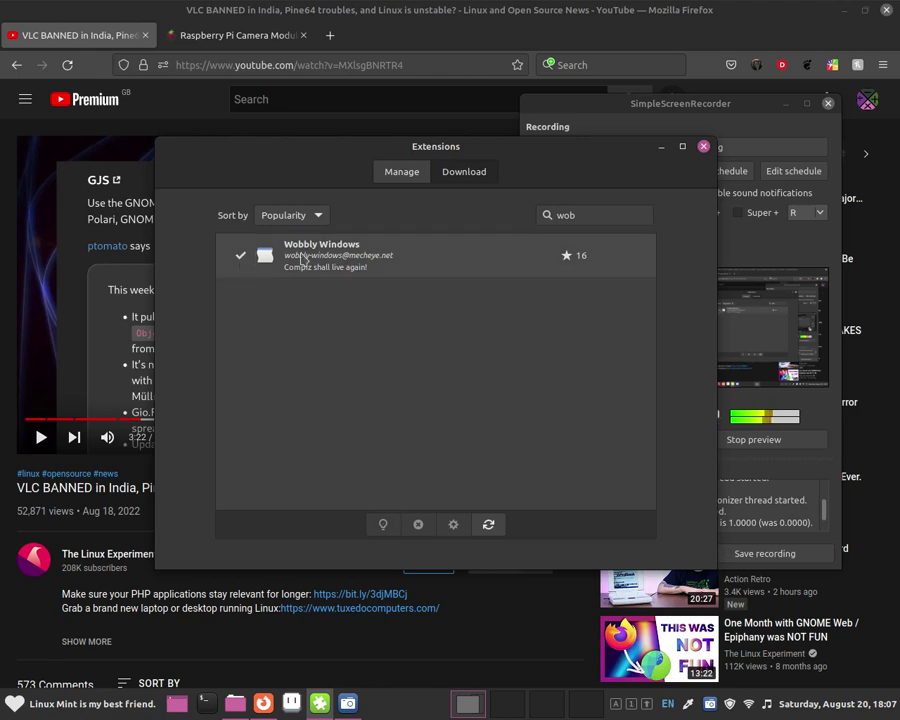
Enable the installed Wobbly Windows extension from the Manage list.
left_click(408, 172)
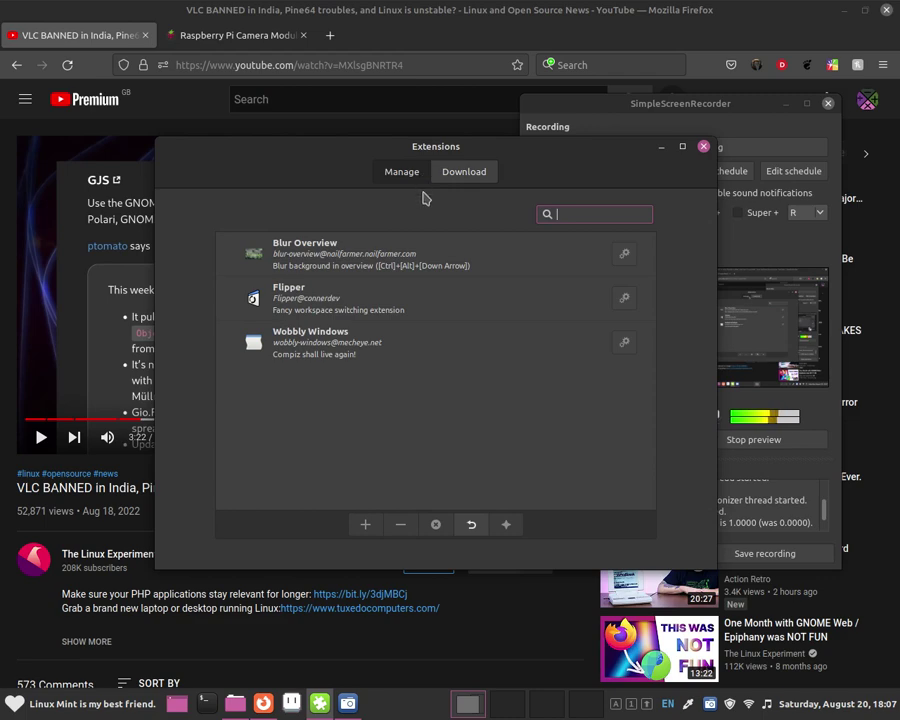
left_click(406, 343)
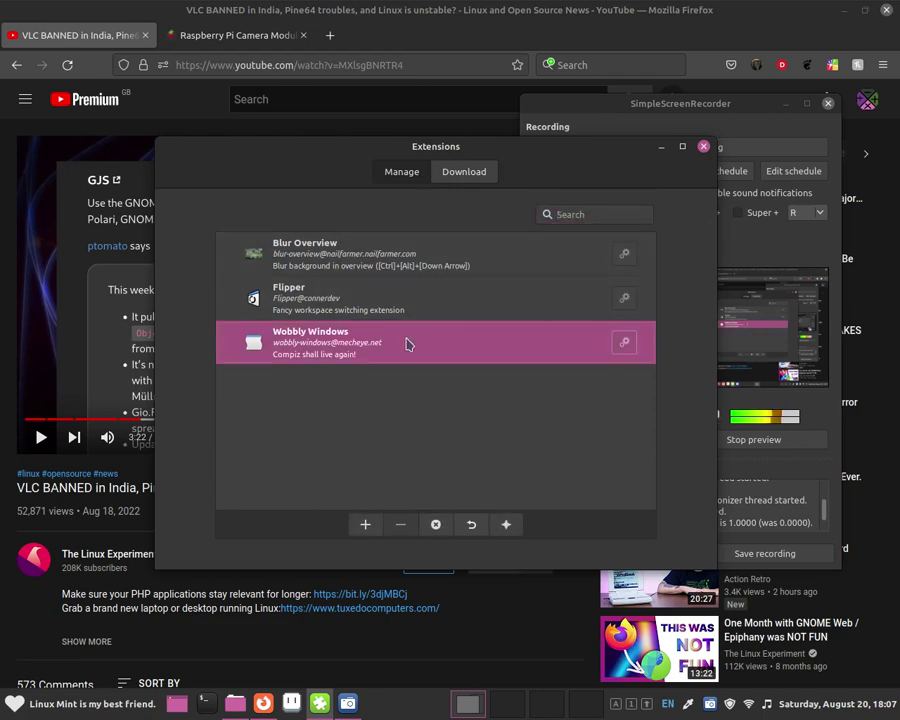
left_click(360, 525)
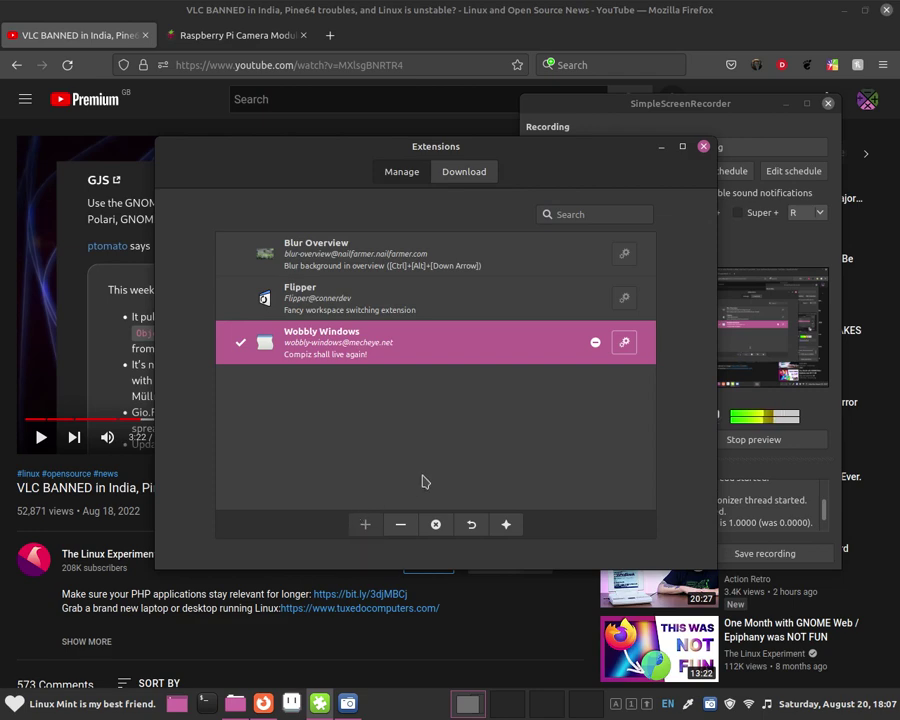
mouse_move(596, 349)
Reposition Update Manager, start its update check, and stretch it to full screen height.
left_click_drag(446, 409, 544, 312)
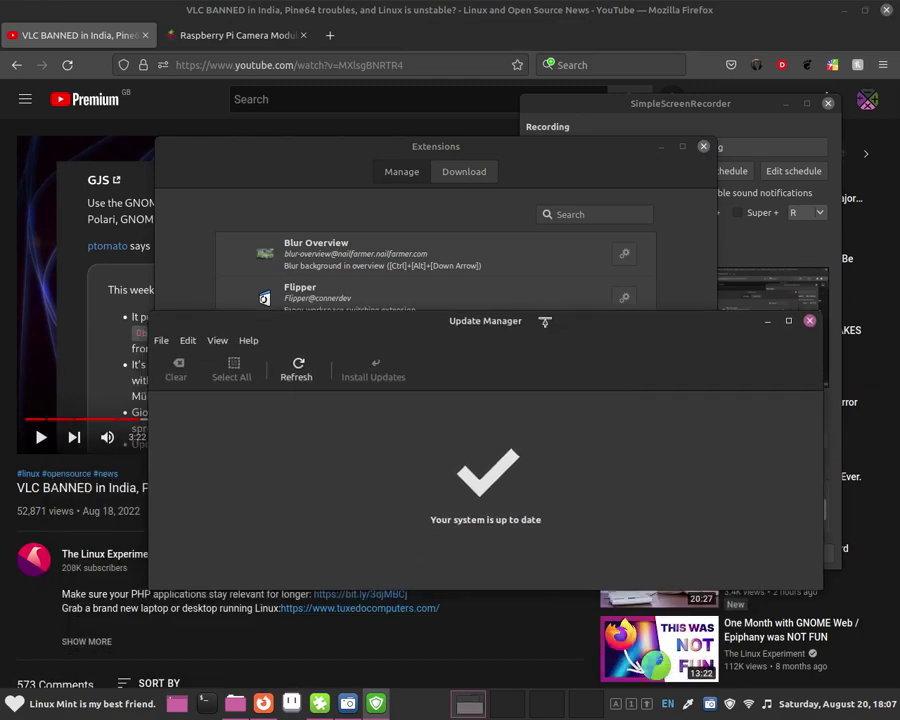
left_click(296, 366)
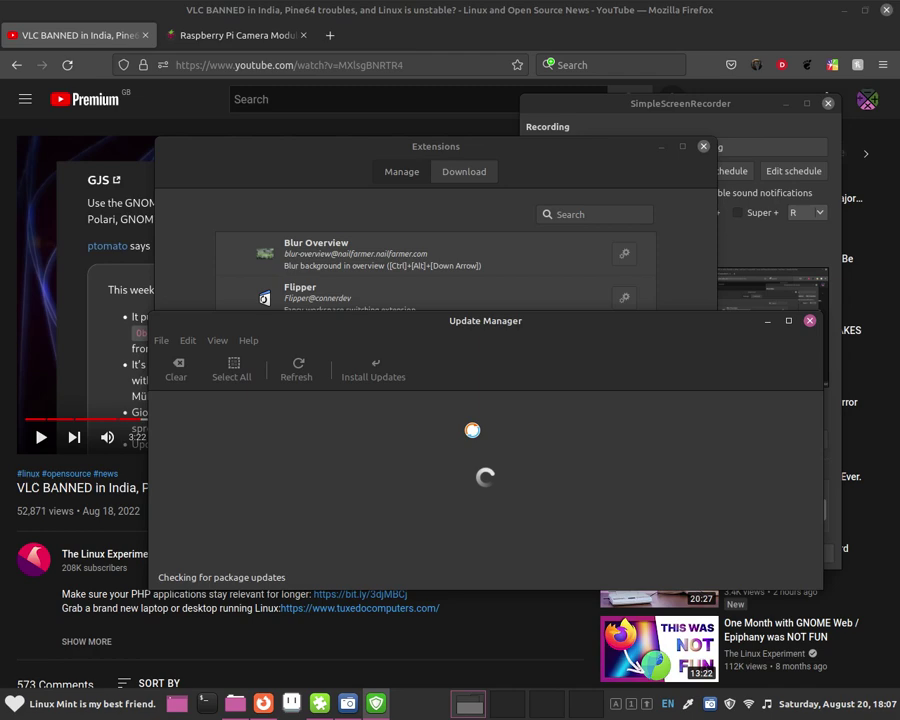
left_click_drag(586, 311, 586, 1)
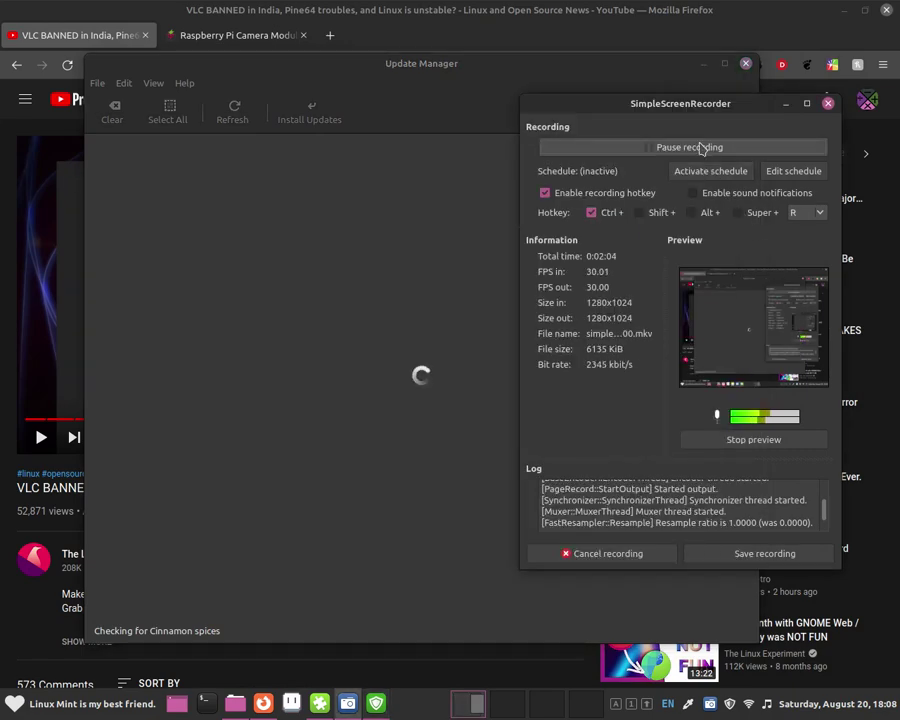
Restart Cinnamon via the panel's Troubleshoot menu and drag the Extensions window to test the wobble.
left_click(645, 147)
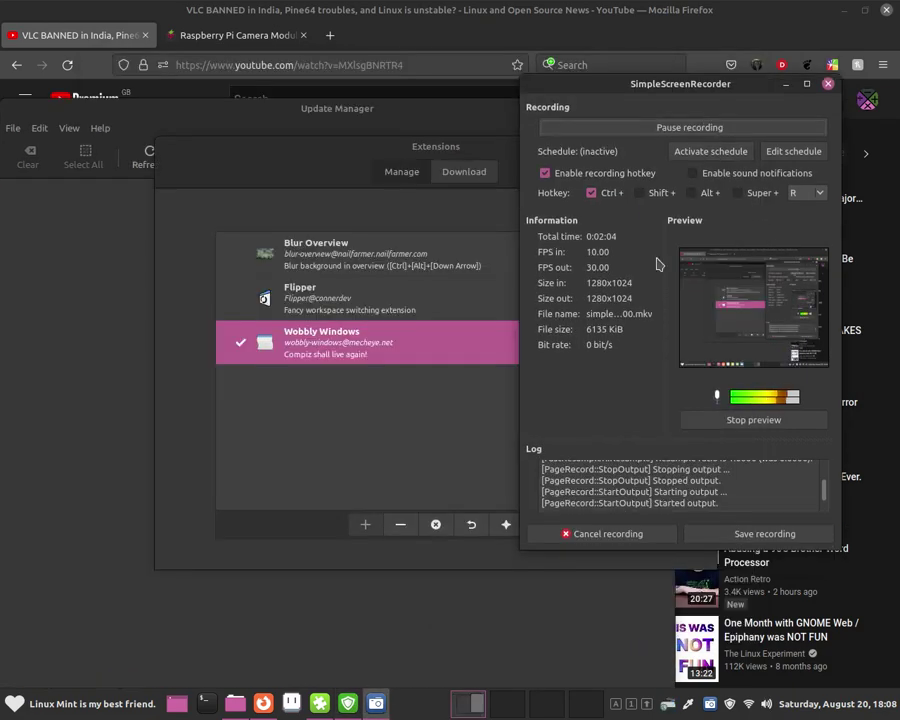
right_click(445, 704)
left_click(428, 651)
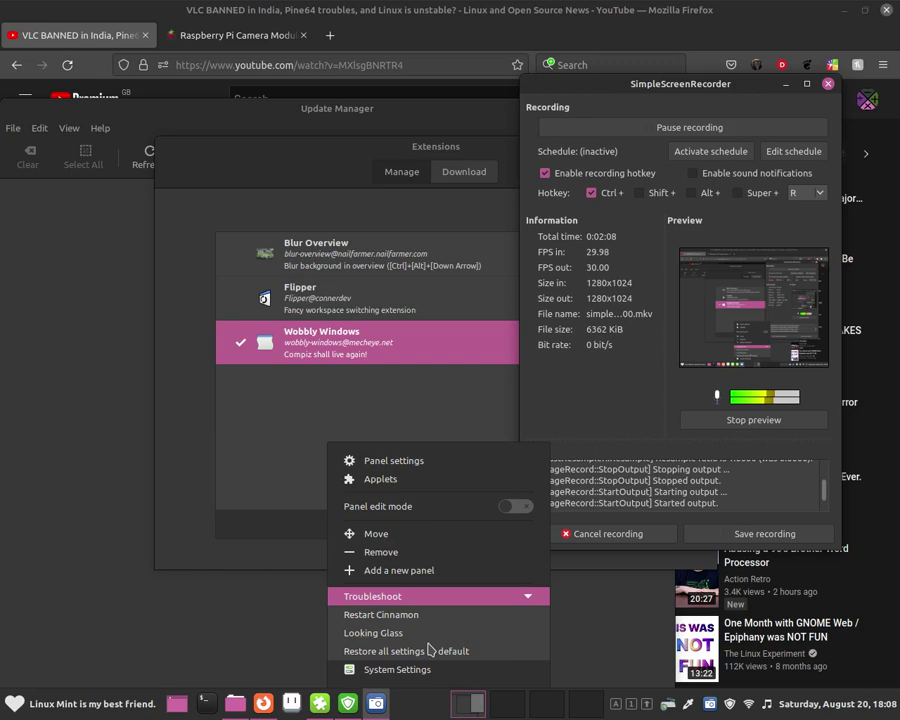
left_click(428, 614)
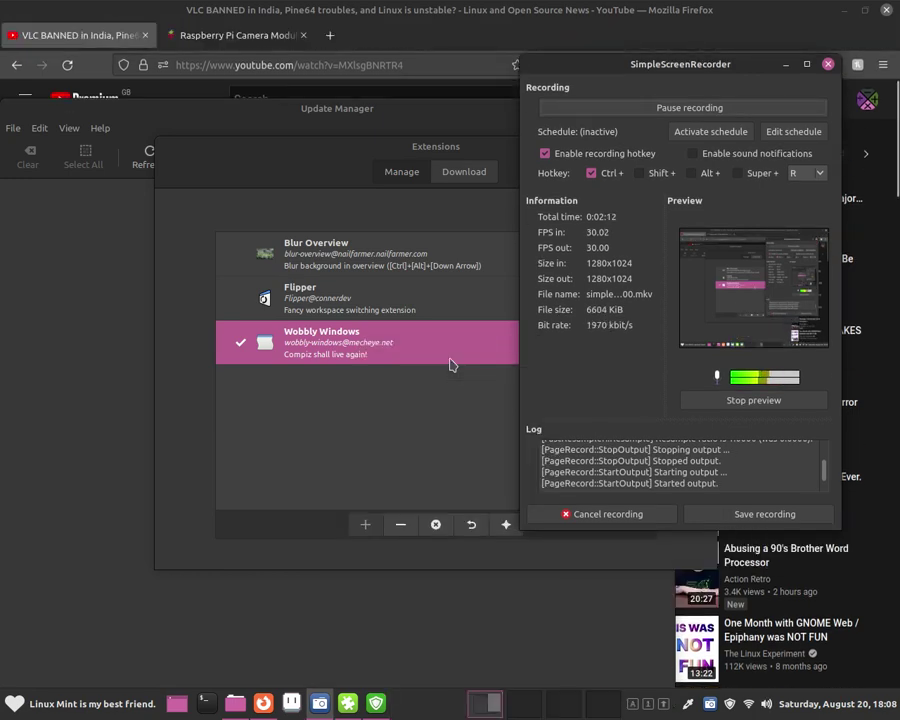
left_click_drag(453, 152, 578, 38)
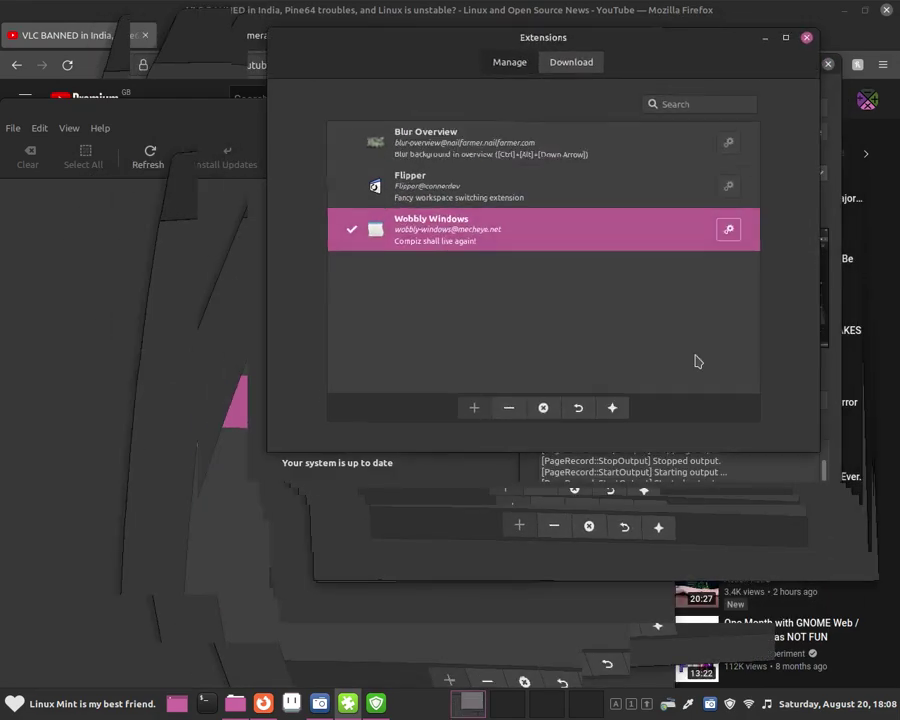
Move Update Manager aside and close it, then dismiss the panel context menu.
left_click_drag(253, 123, 213, 360)
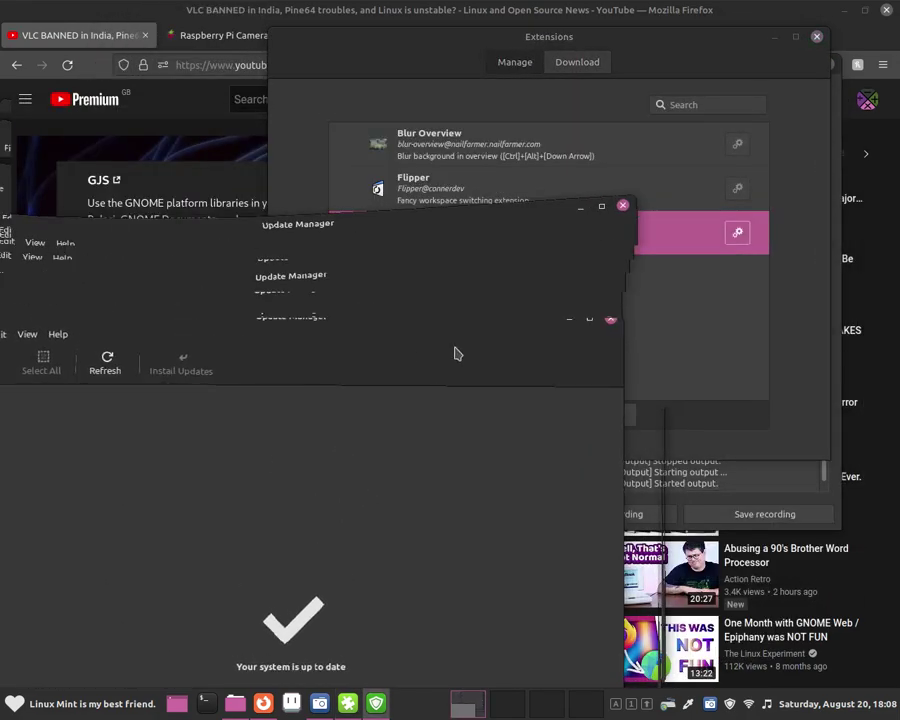
left_click(616, 324)
left_click(243, 486)
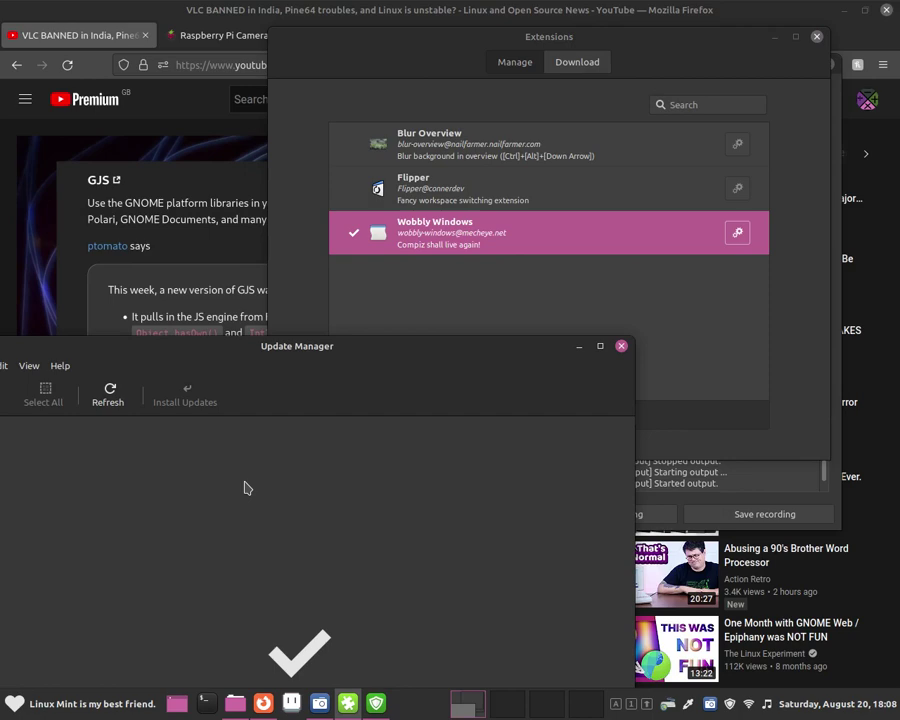
left_click(619, 347)
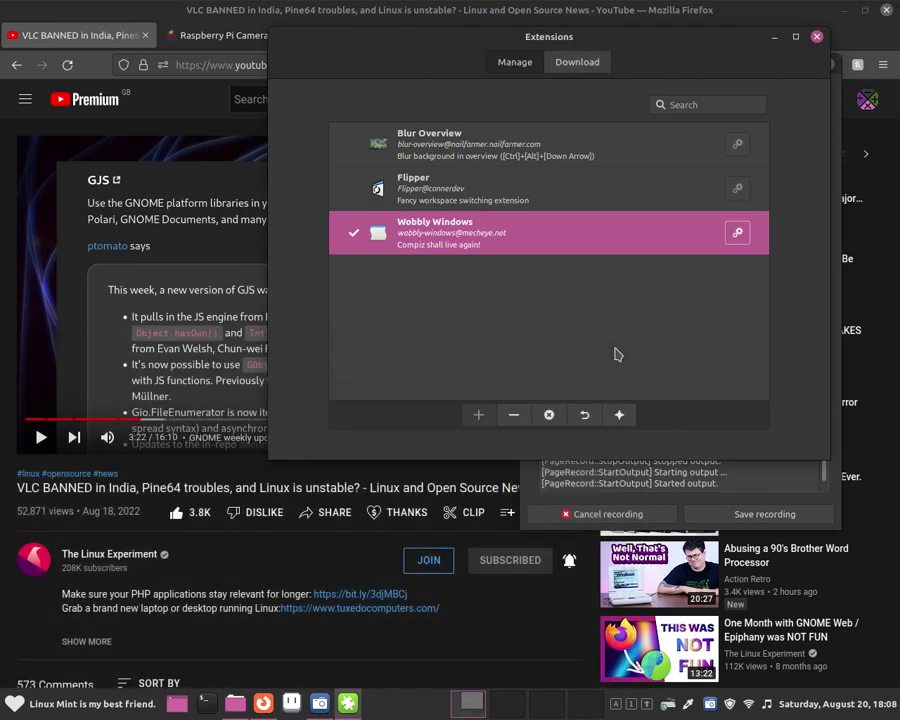
right_click(370, 705)
left_click(459, 366)
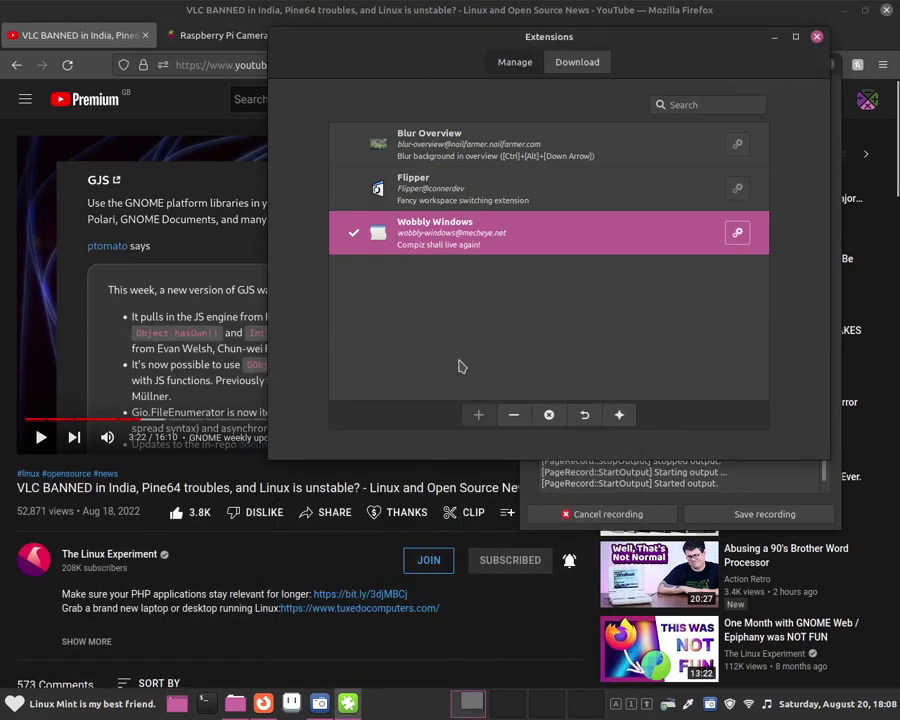
Clear the 'wob' search in the online catalog and install Desktop Cube.
left_click(580, 62)
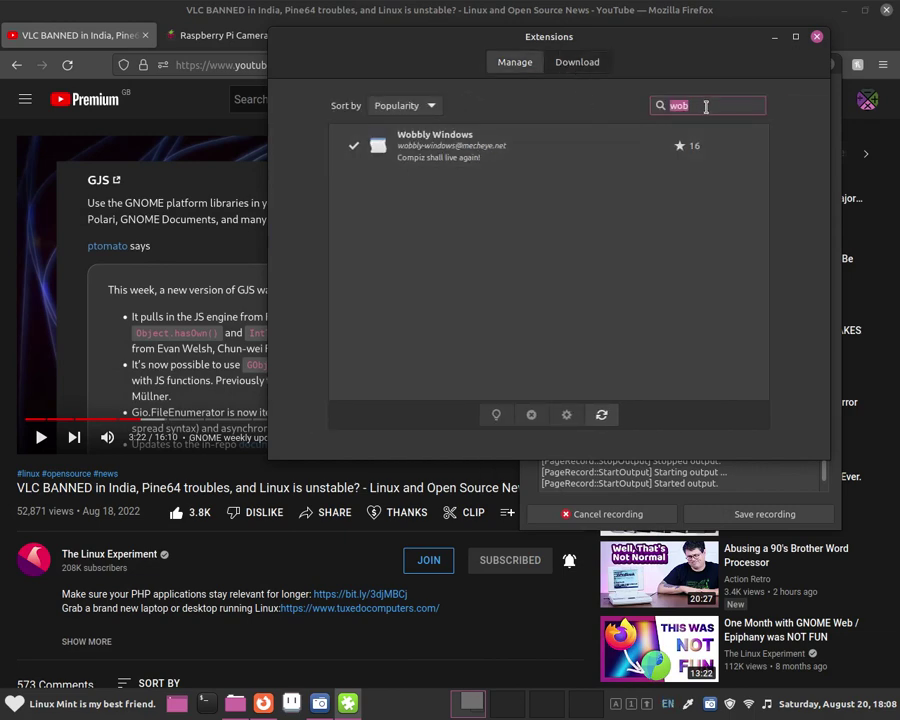
key("BackSpace")
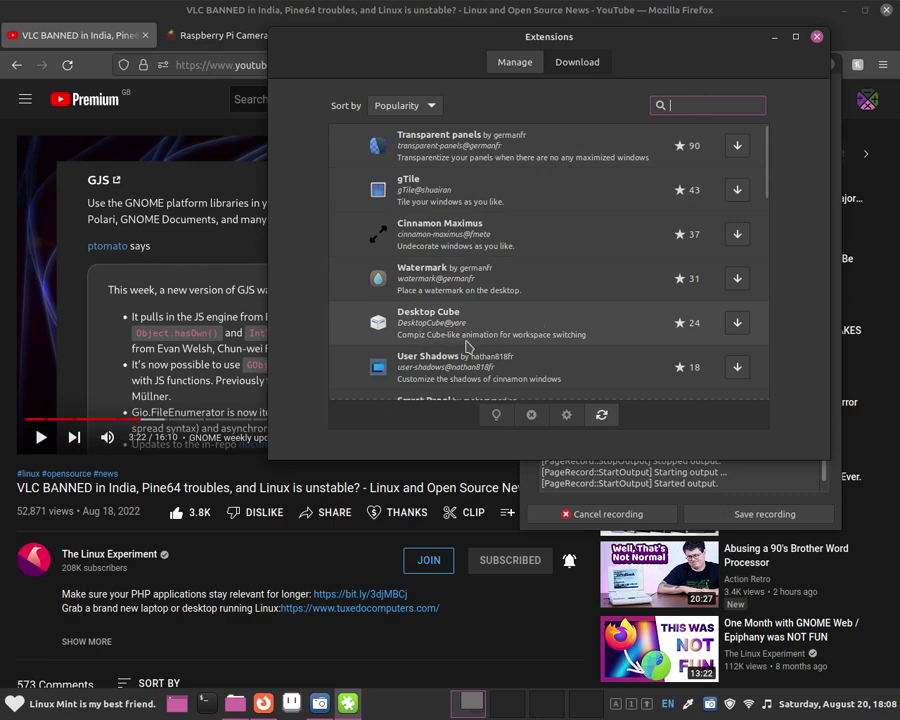
left_click(737, 330)
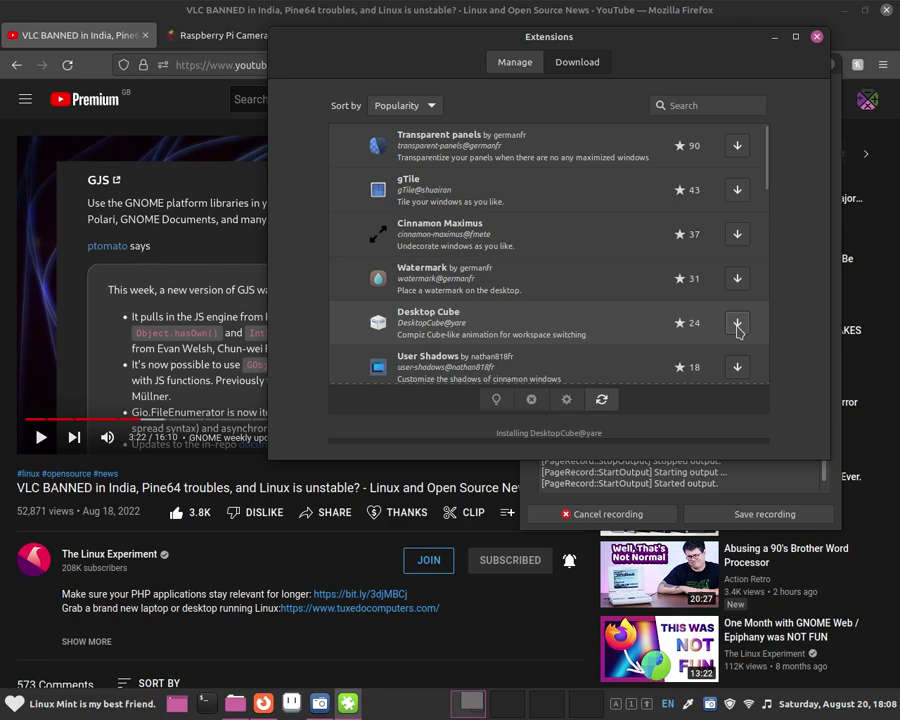
Enable Desktop Cube in the installed list and try it with Ctrl+Alt+Down.
left_click(528, 64)
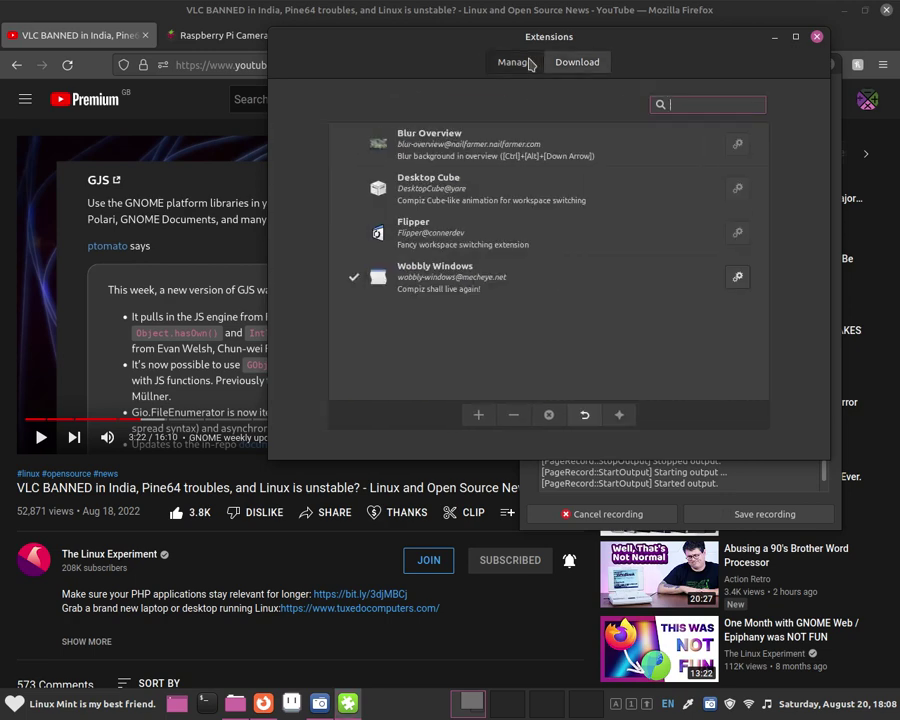
left_click(410, 190)
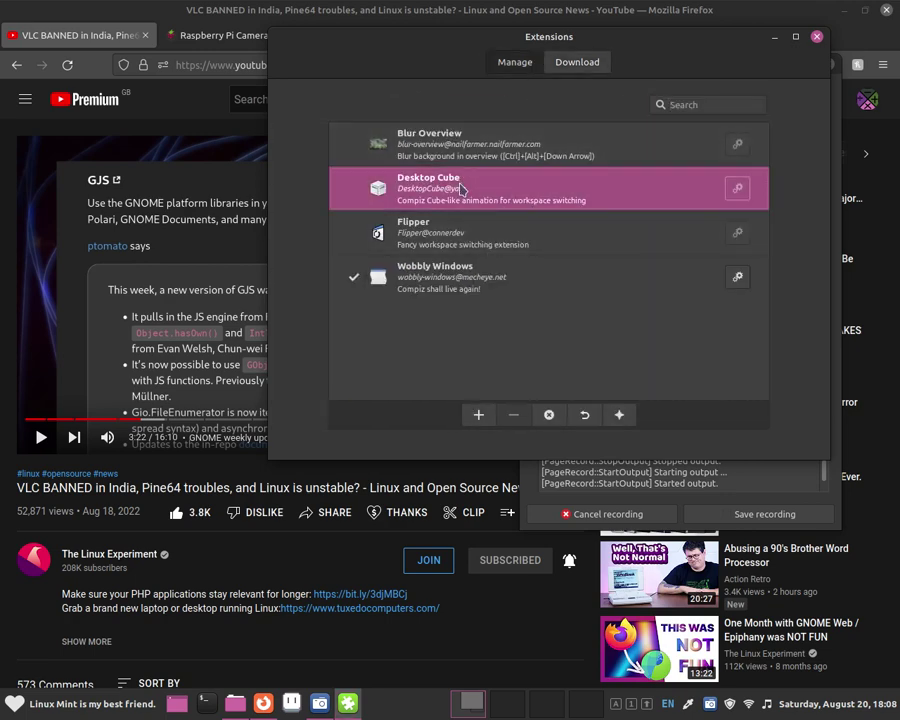
left_click(492, 418)
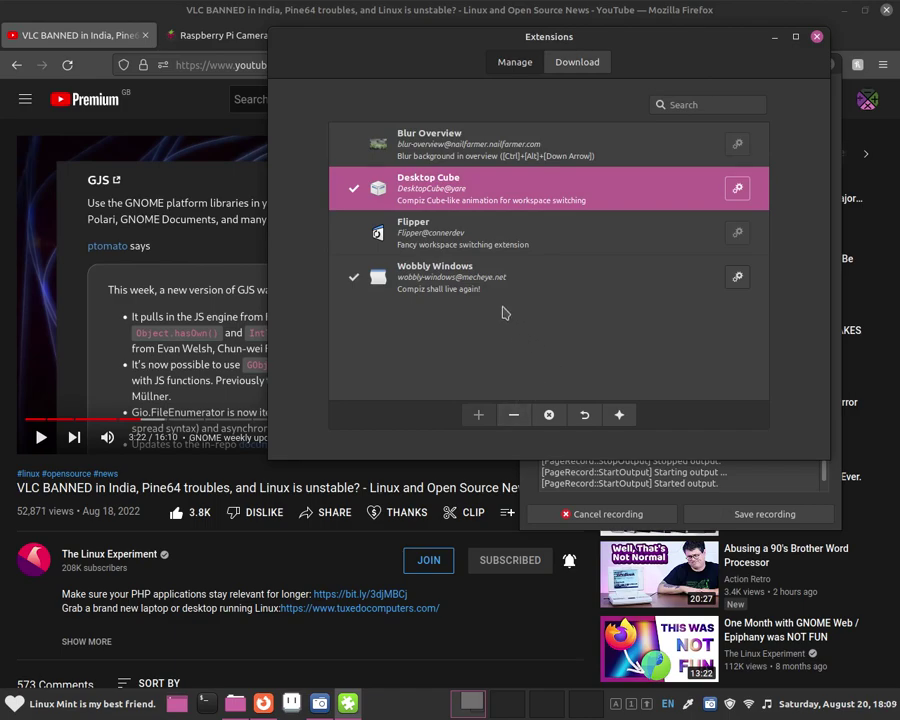
key("ctrl+alt+Down")
key("Escape")
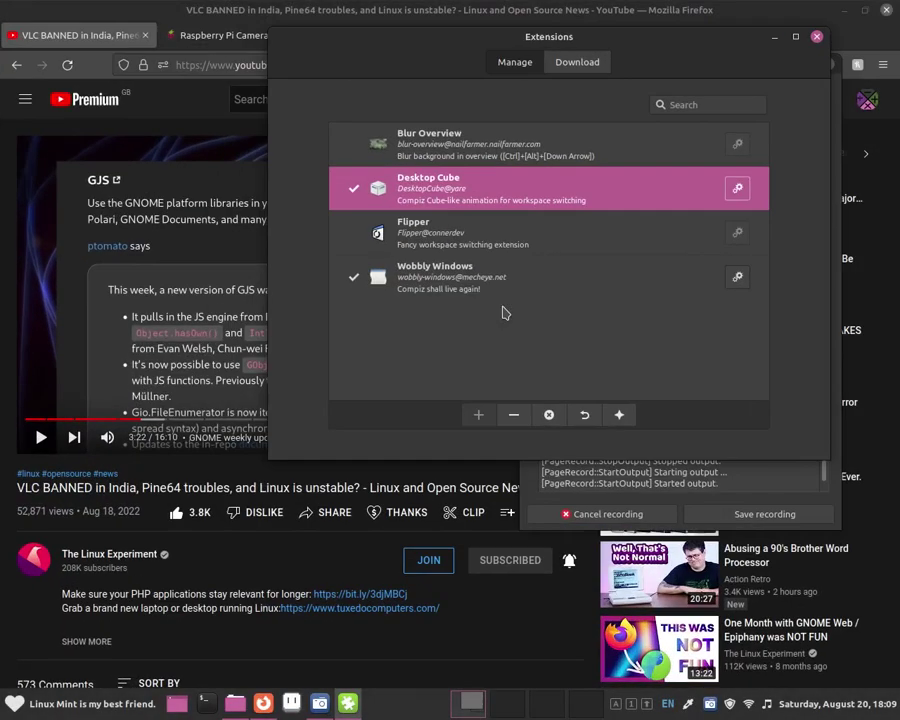
Open and close Desktop Cube's settings, then move the Extensions window left and down.
left_click(735, 187)
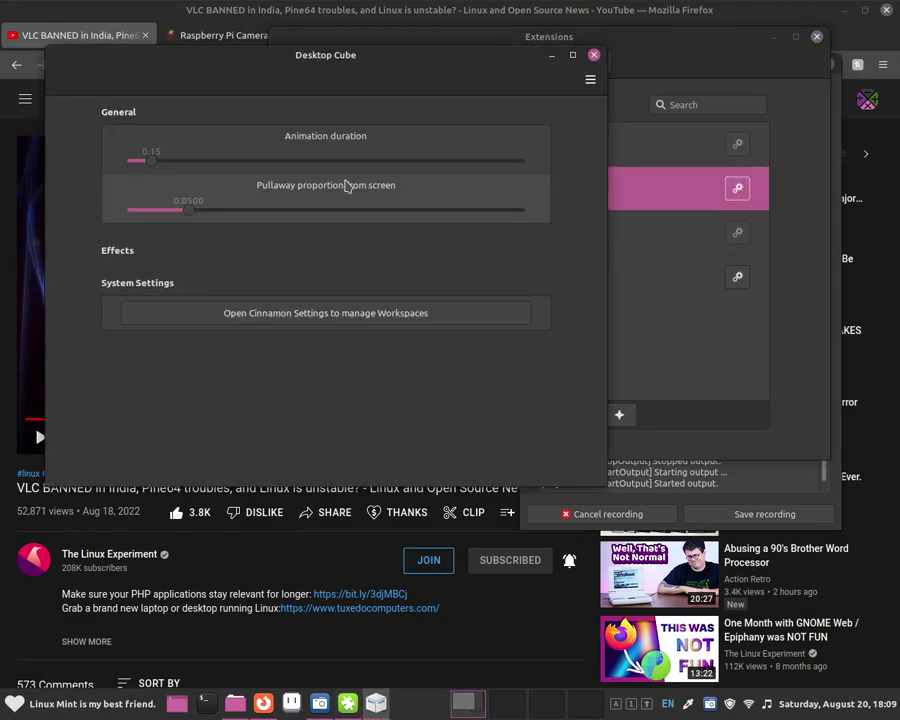
left_click(594, 55)
left_click_drag(492, 52, 421, 82)
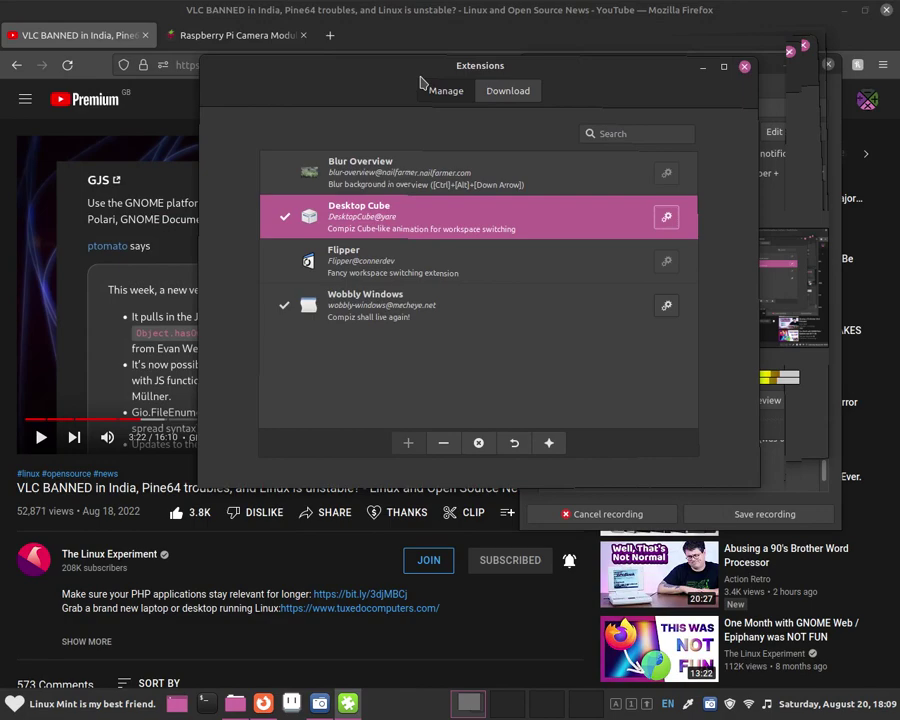
Select Blur Overview, preview the window overview, and enable the extension.
left_click(380, 172)
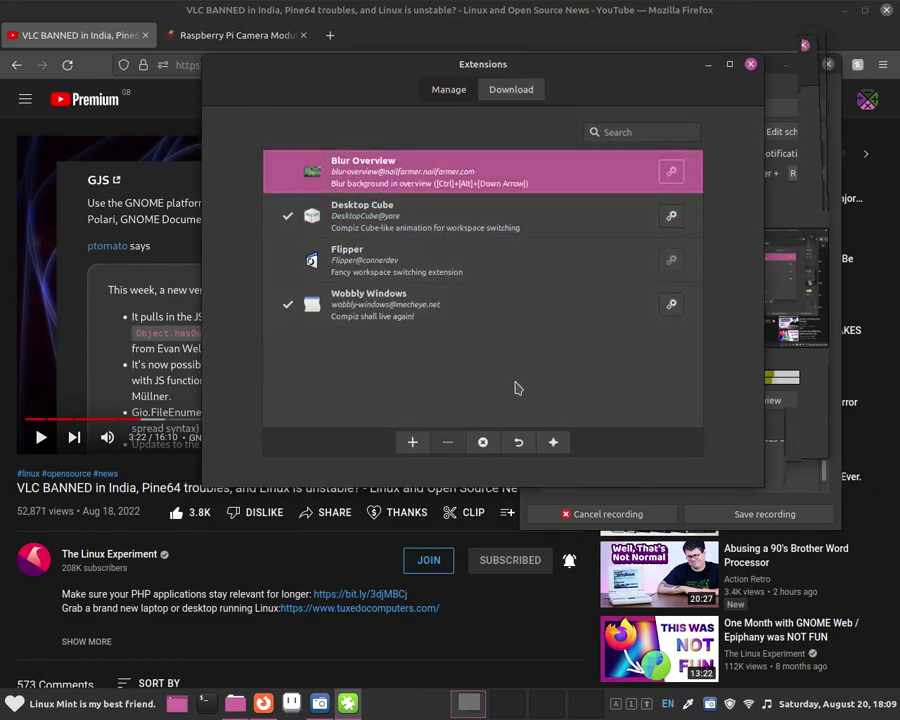
key("ctrl+alt+Down")
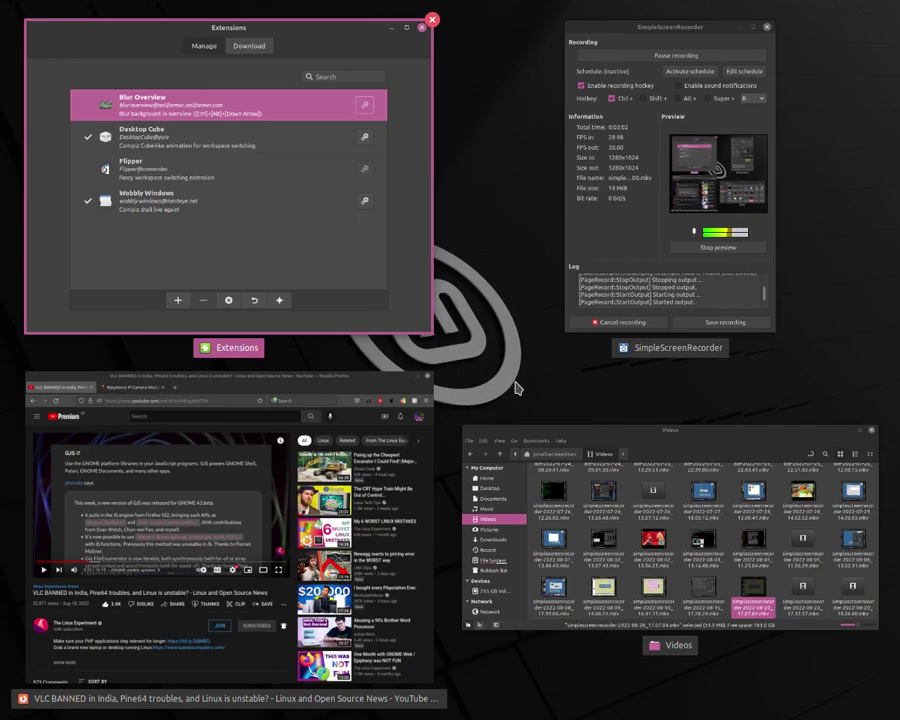
key("ctrl+alt+Down")
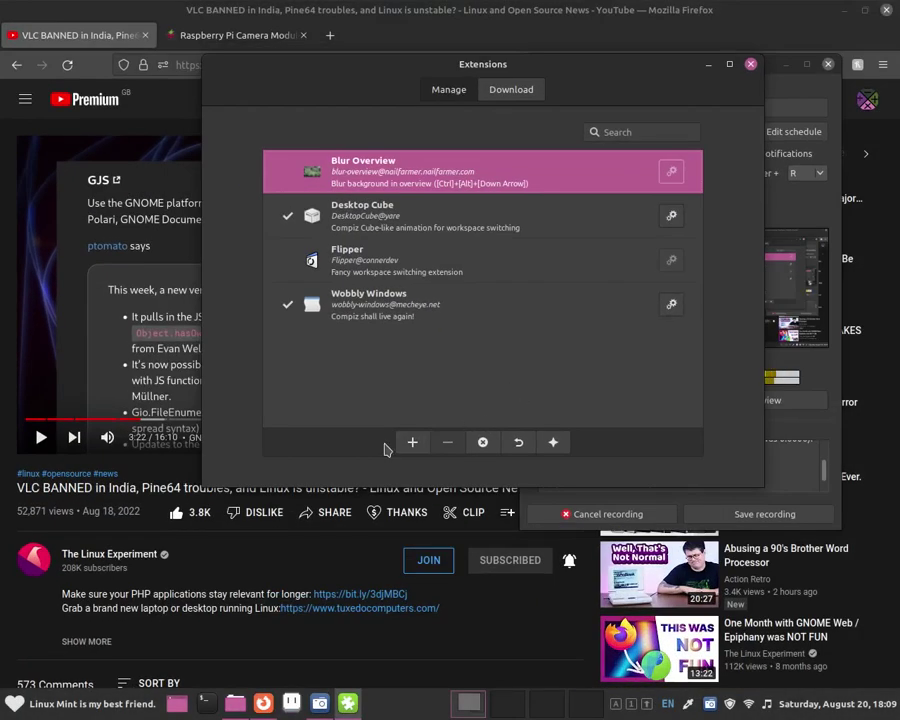
left_click(414, 446)
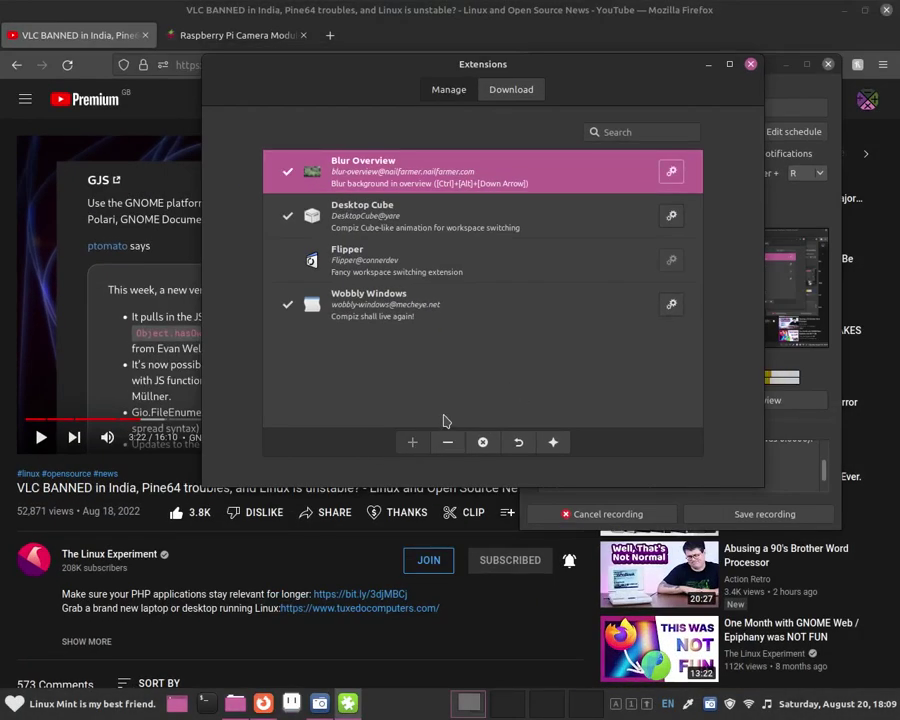
Try the blurred window overview, then disable Blur Overview again in Extensions.
key("ctrl+alt+Down")
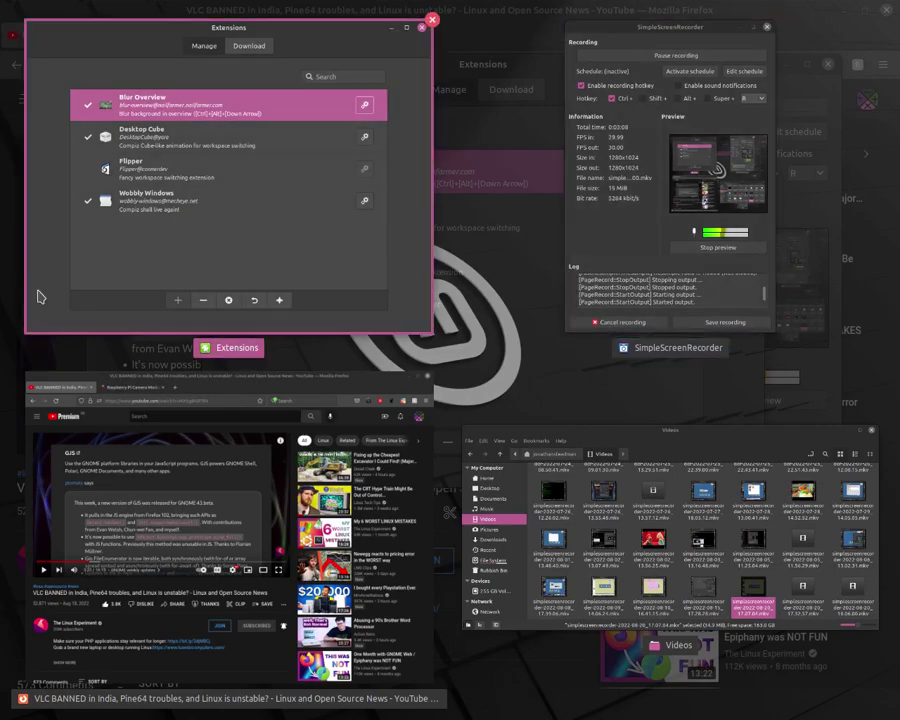
key("Down")
key("Right")
key("Up")
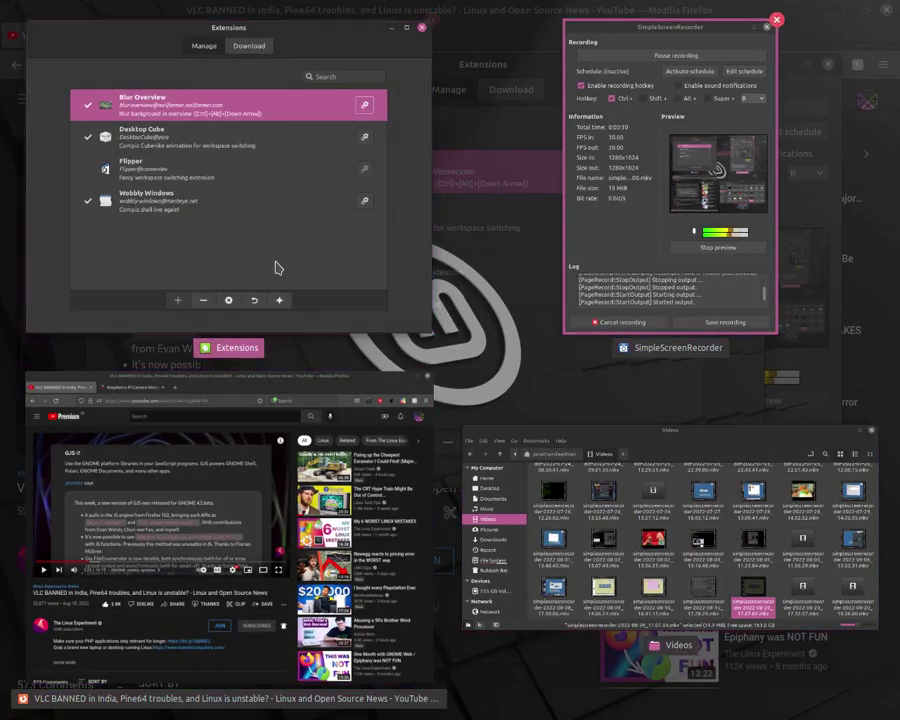
left_click(243, 267)
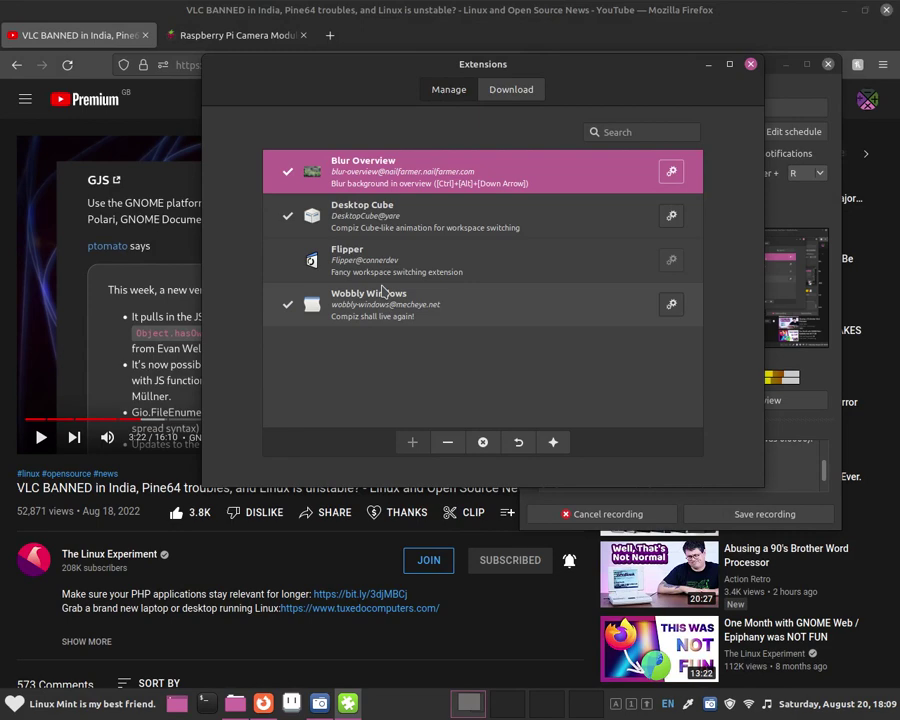
left_click(456, 442)
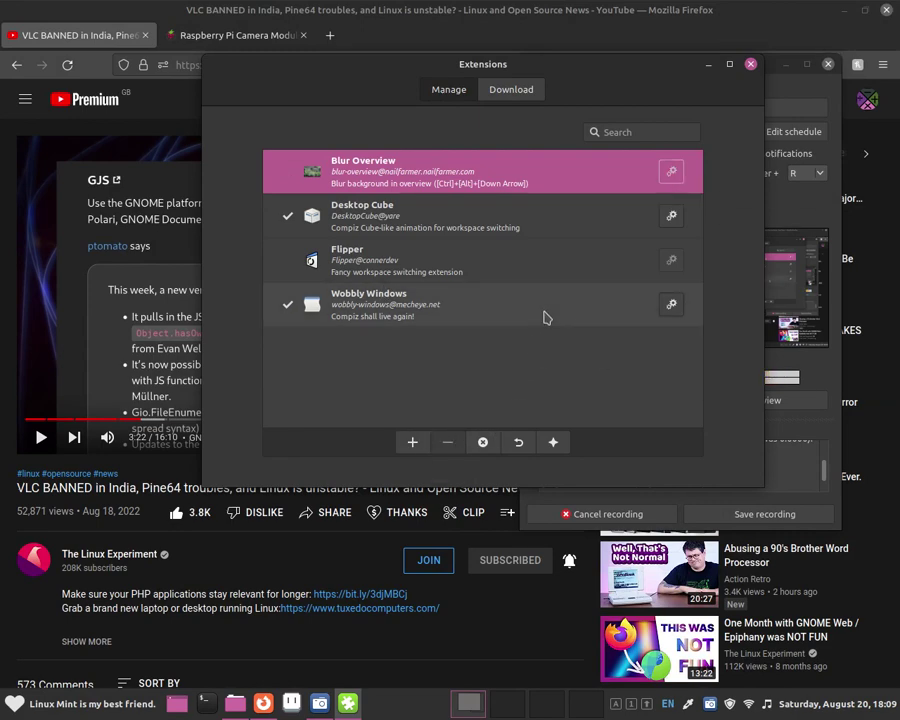
Download Workspace Scroller from the catalog, then select it among installed extensions.
left_click(511, 89)
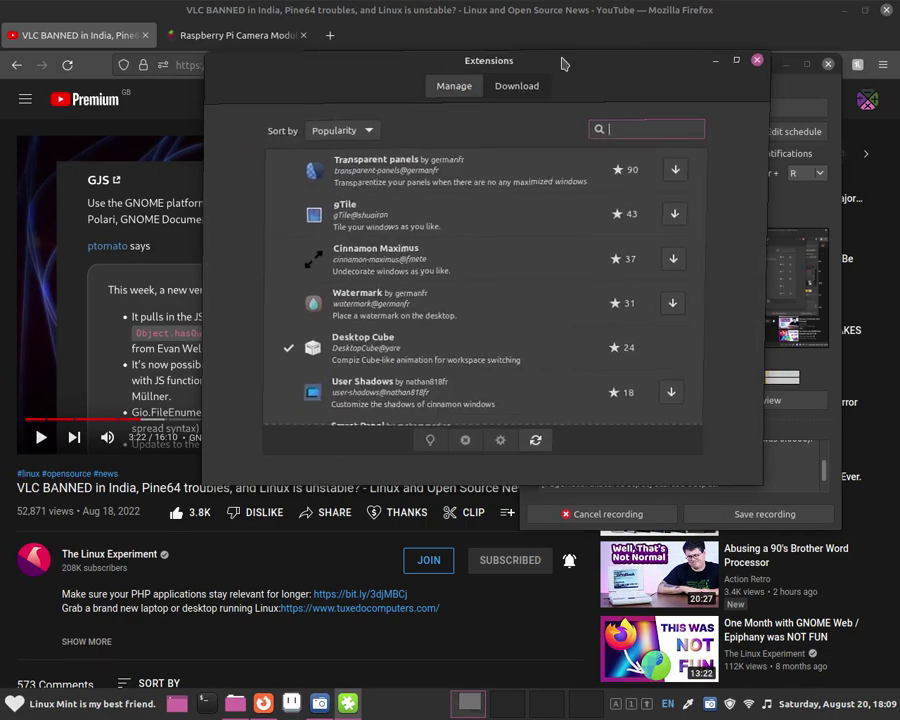
scroll(440, 275, "down", 3)
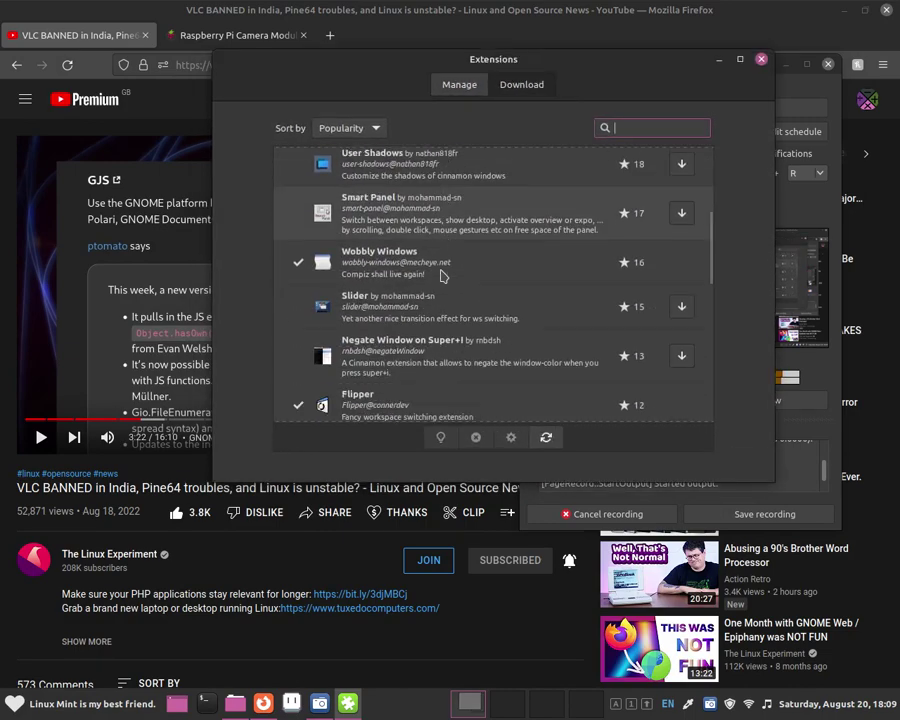
scroll(443, 276, "down", 5)
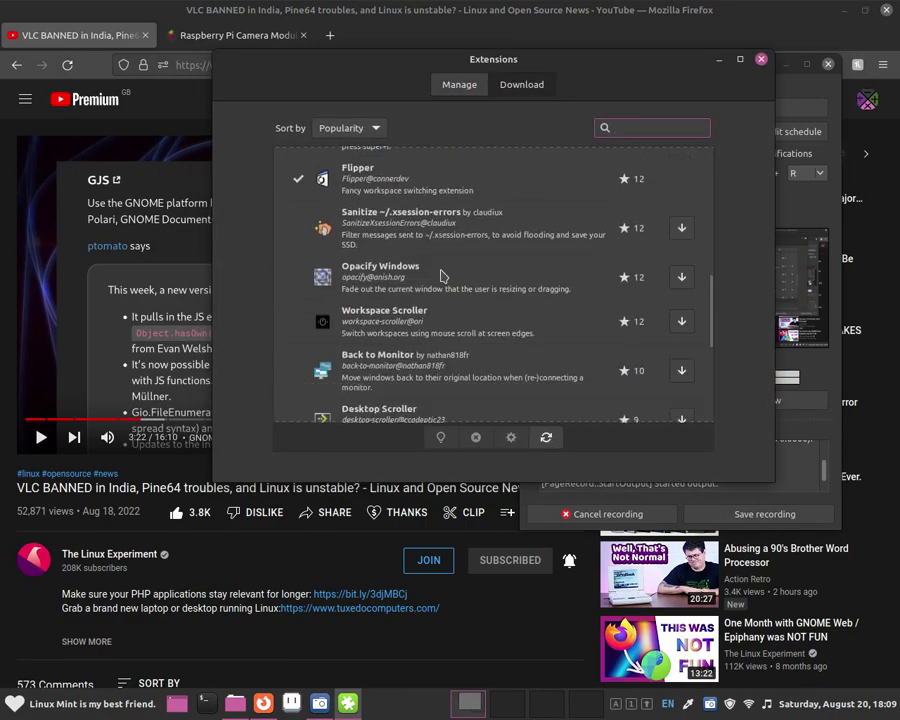
scroll(443, 280, "down", 3)
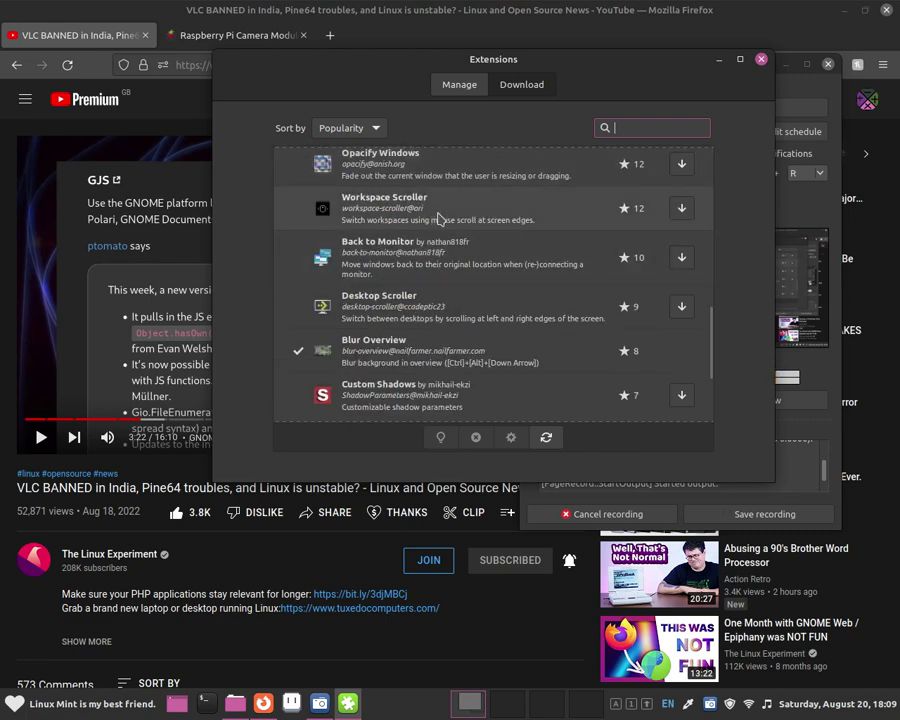
left_click(509, 212)
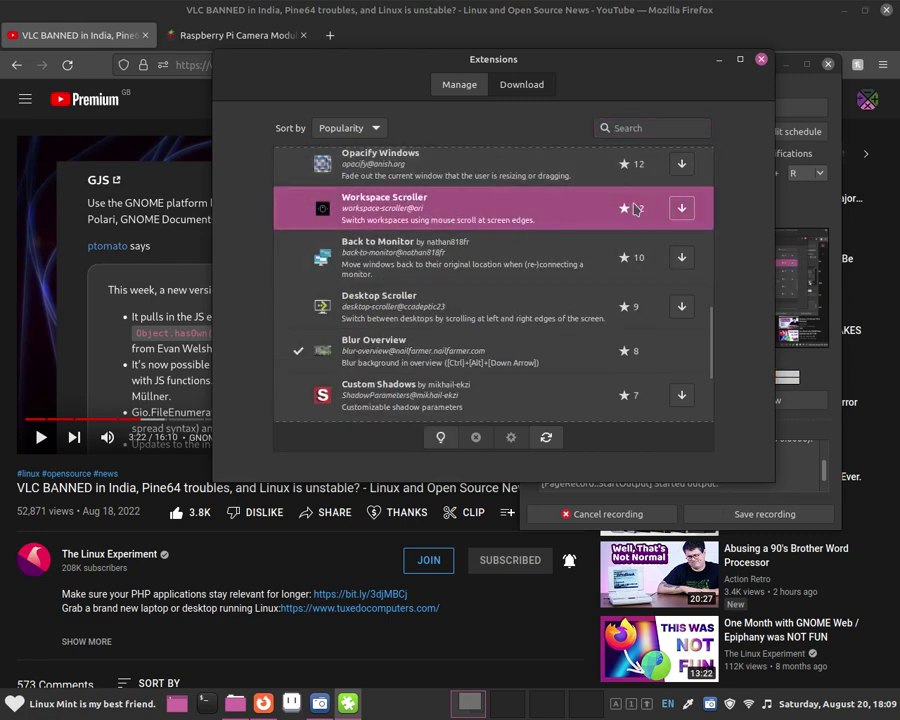
left_click(682, 209)
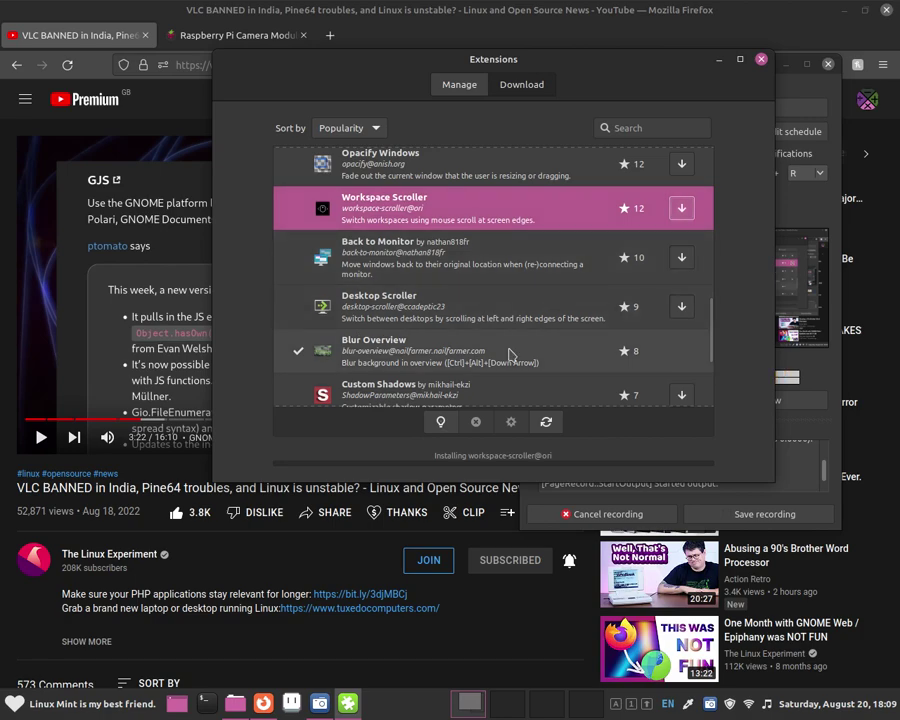
left_click(482, 89)
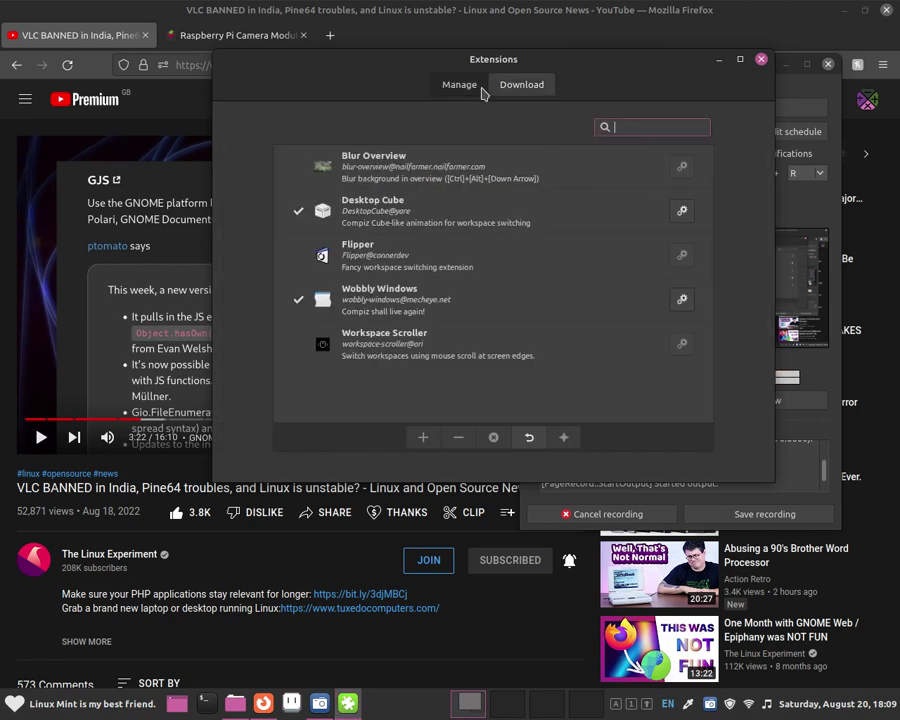
left_click(390, 335)
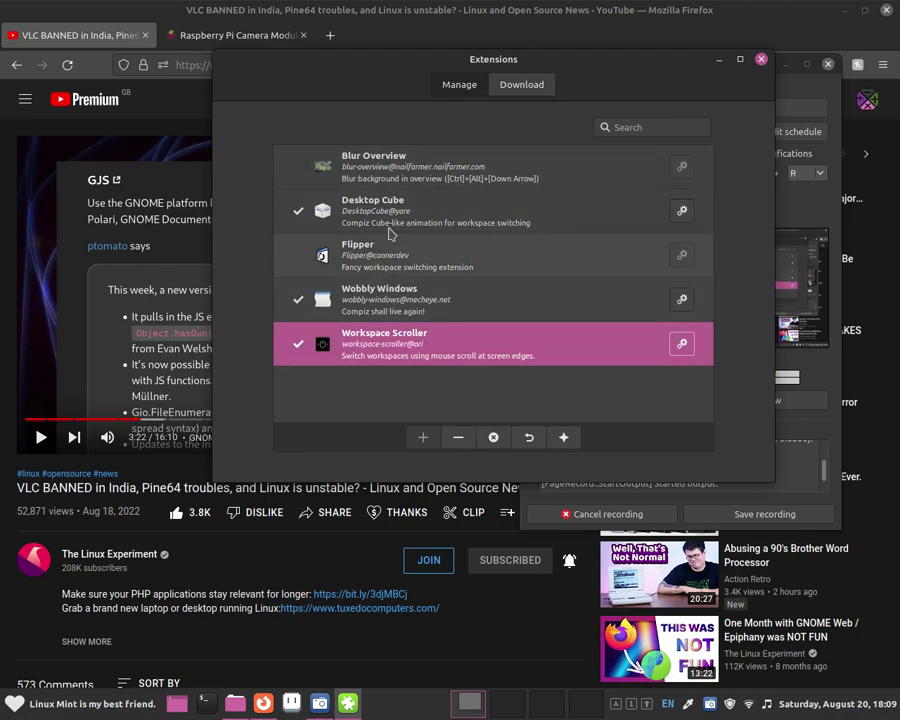
In Expo, switch to Workspace 4 and then Workspace 3.
mouse_move(894, 700)
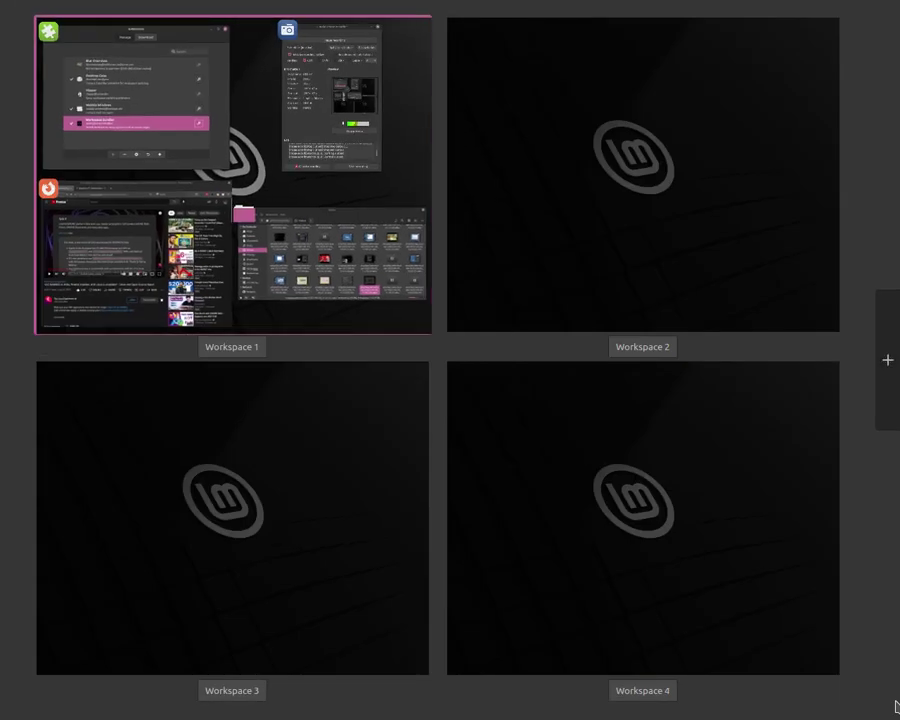
mouse_move(597, 469)
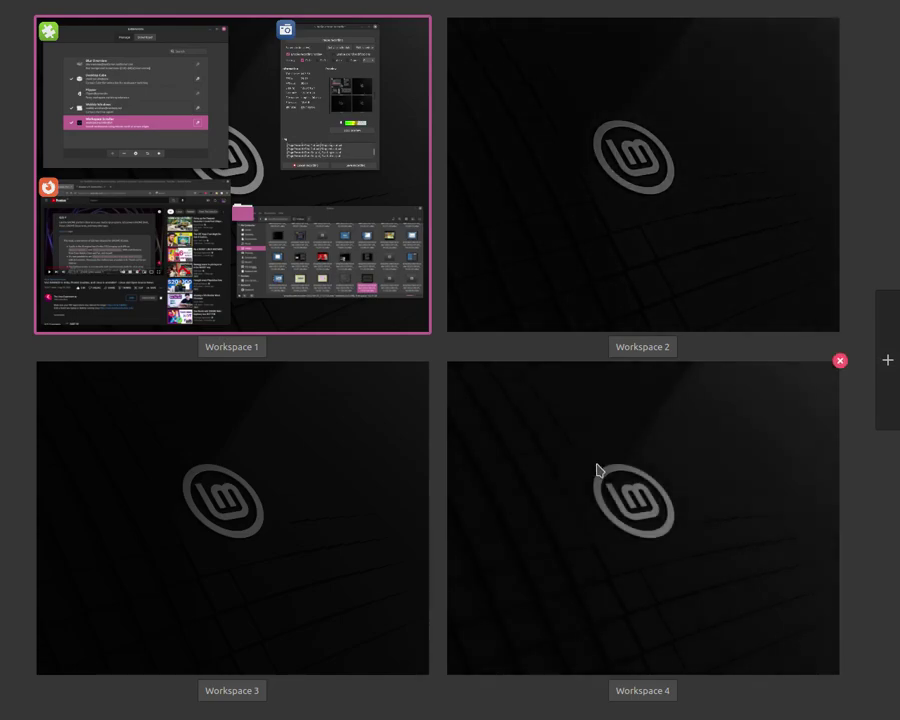
left_click(472, 393)
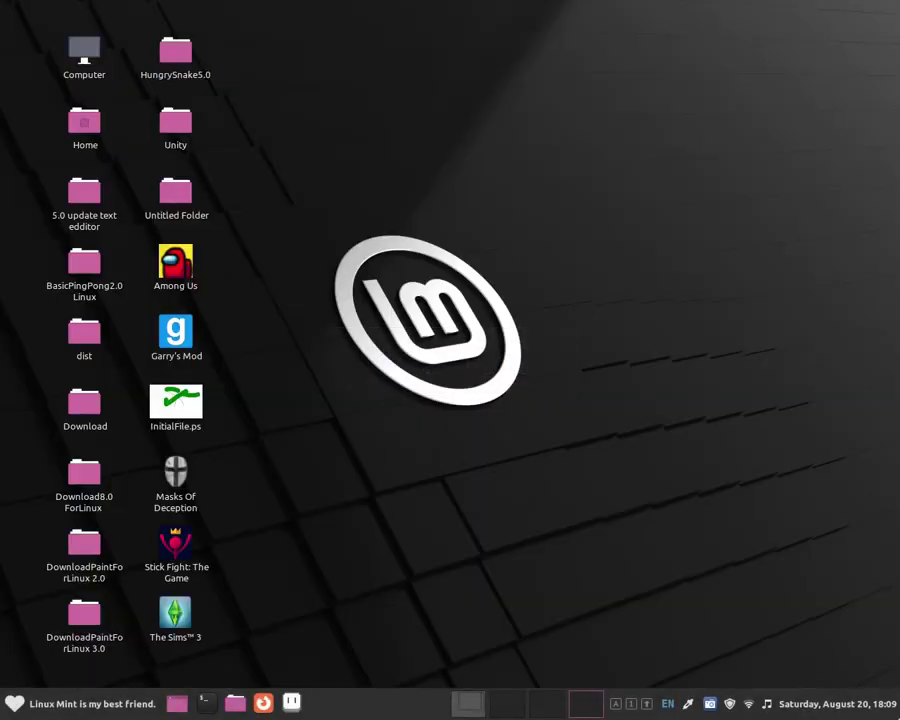
mouse_move(895, 712)
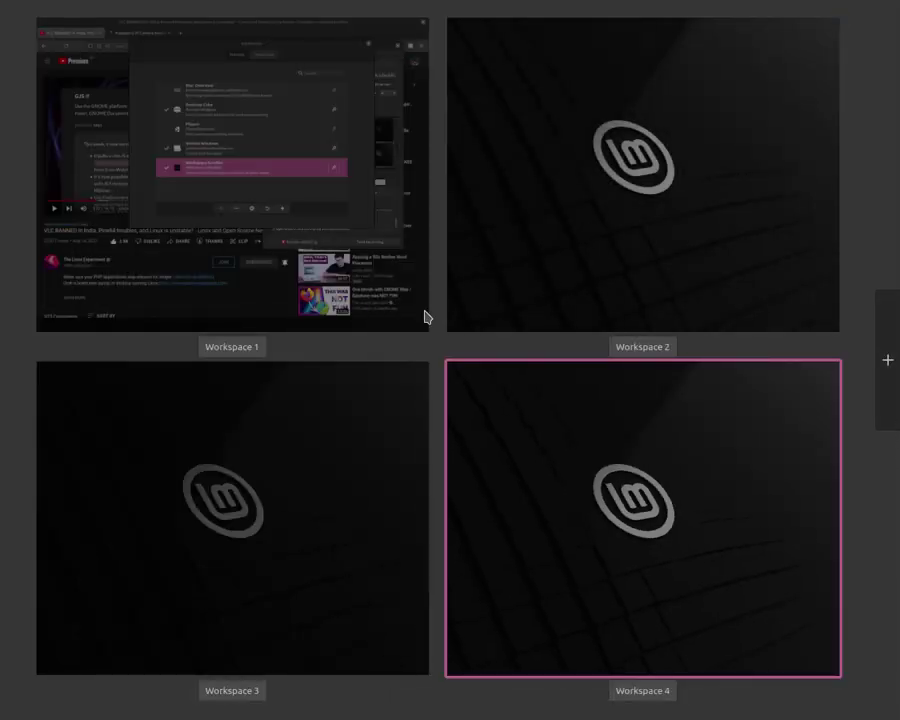
left_click(322, 468)
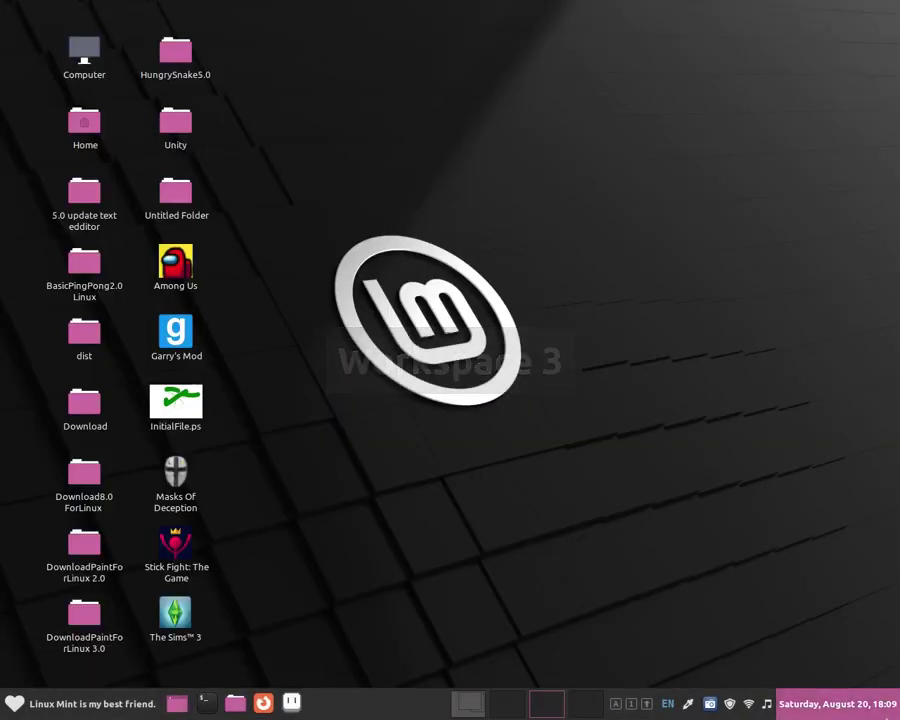
Add seven more workspaces from the Expo + strip, then leave Expo.
mouse_move(895, 712)
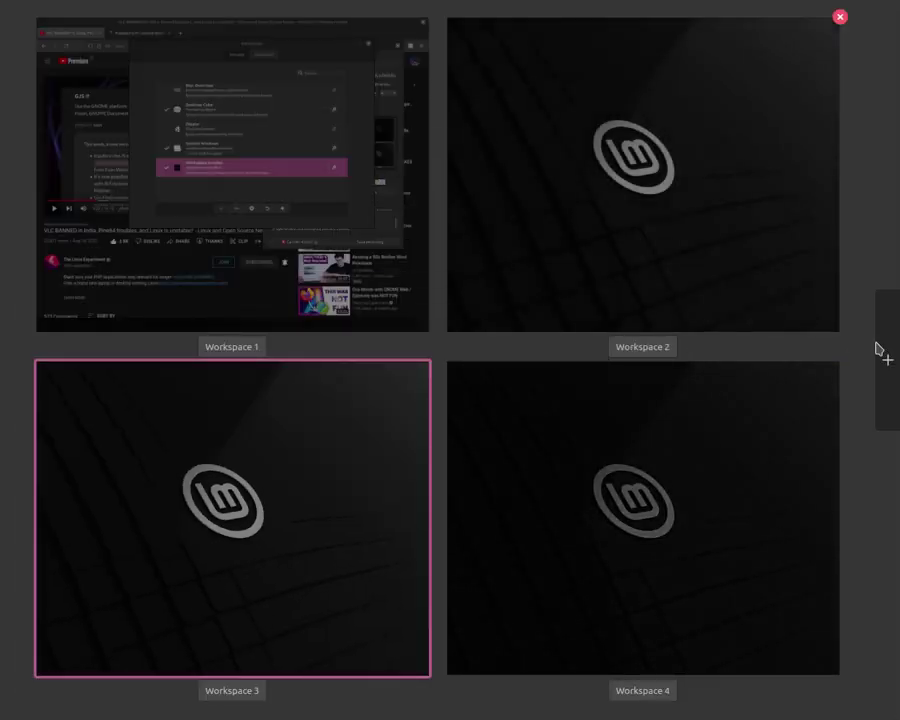
left_click(890, 380)
left_click(895, 386)
left_click(896, 387)
left_click(896, 389)
left_click(896, 389)
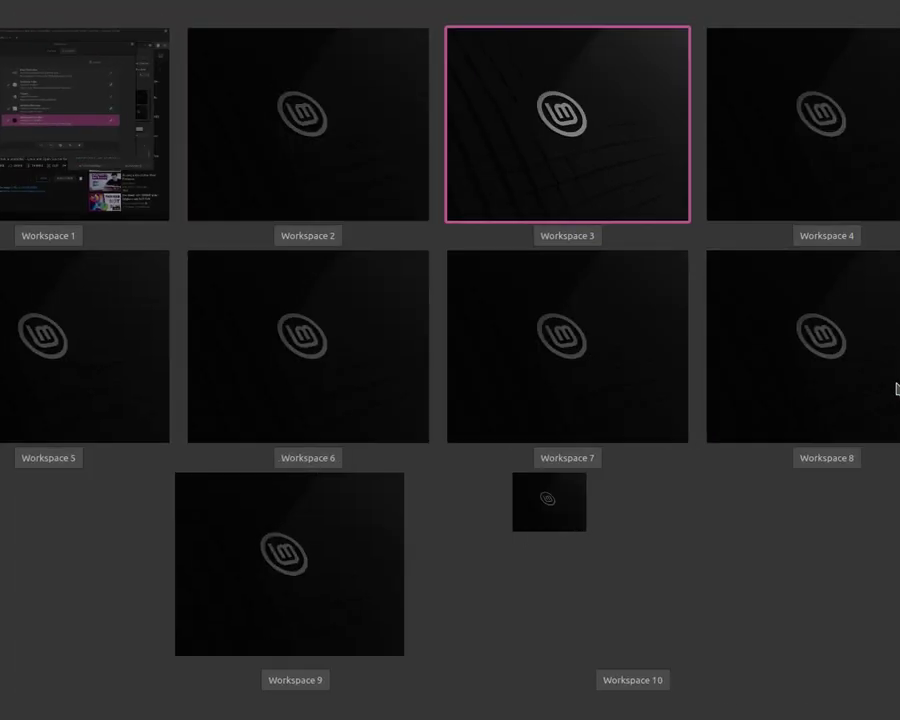
left_click(896, 390)
left_click(896, 390)
left_click(896, 390)
left_click(896, 390)
left_click(897, 391)
left_click(897, 391)
key("Escape")
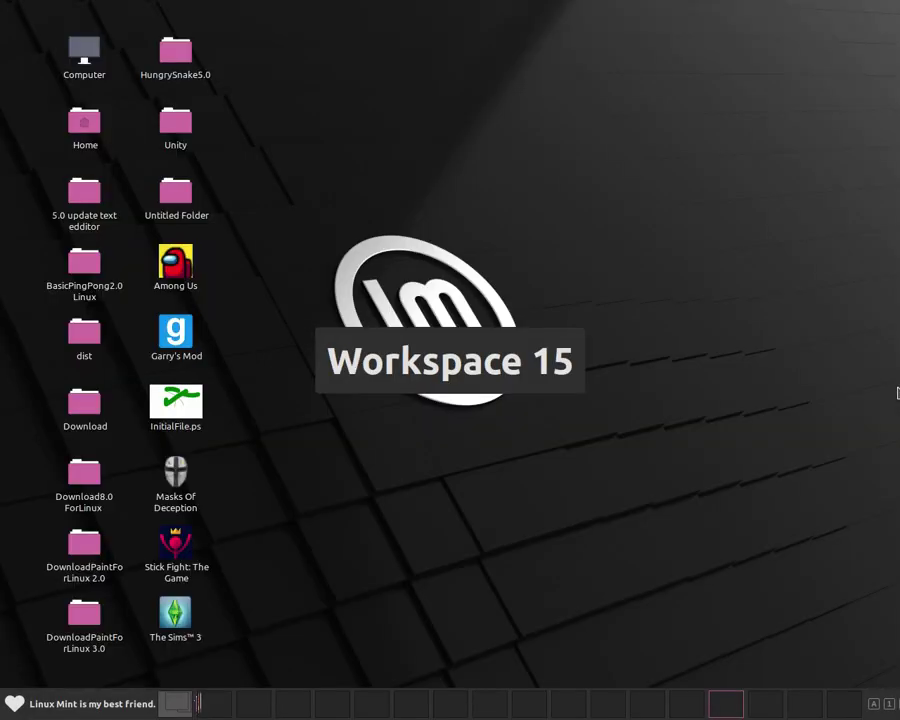
Return to Workspace 1 and bring the screen recorder window forward.
left_click(180, 703)
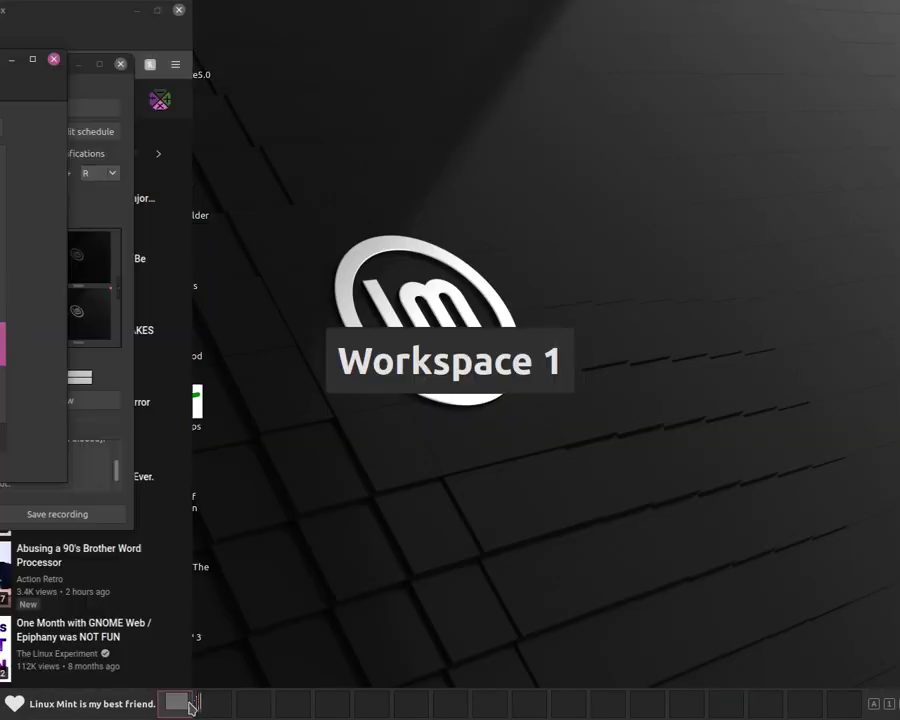
left_click(789, 465)
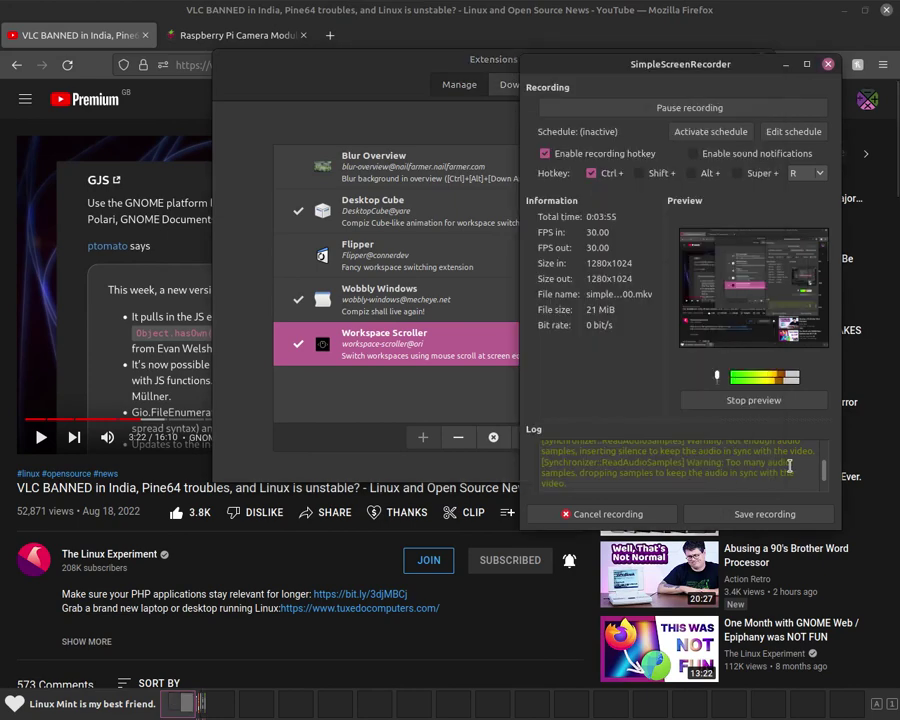
mouse_move(715, 645)
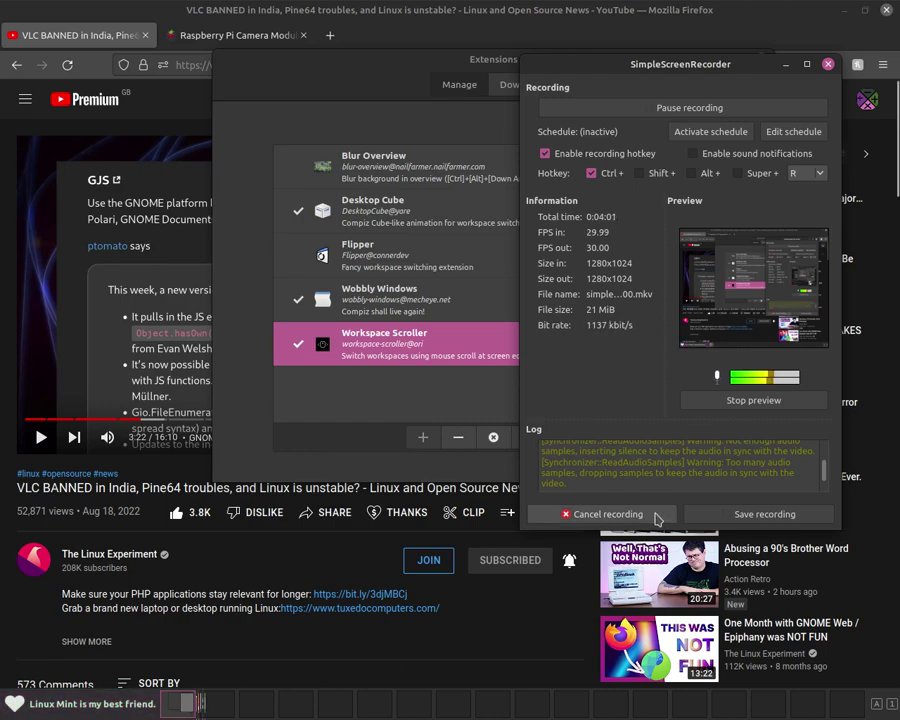
Turn Workspace Scroller off and back on, then move the recorder window up-left.
left_click(500, 57)
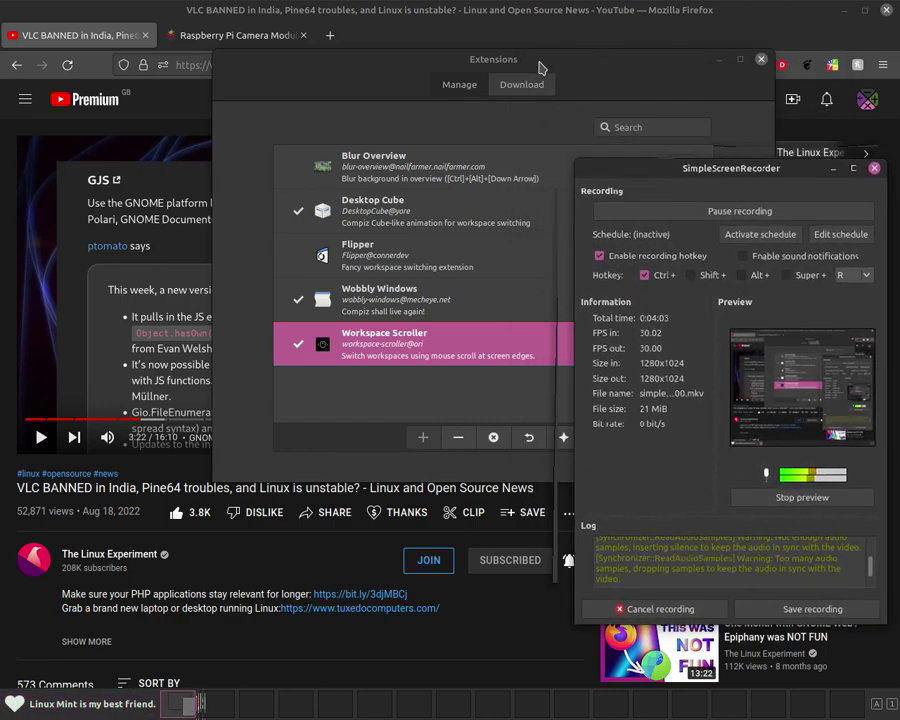
left_click(406, 431)
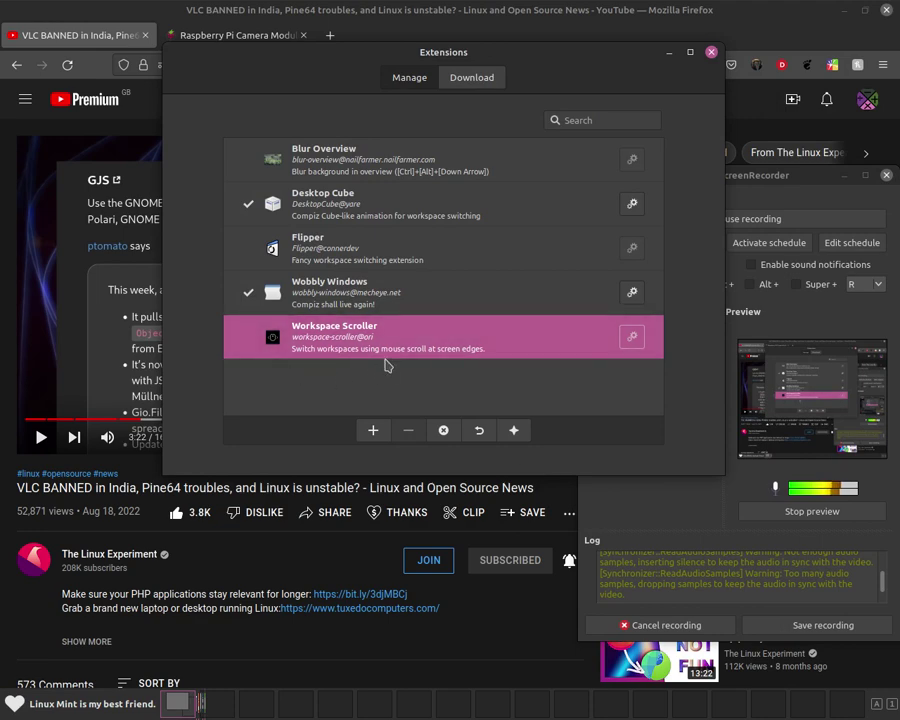
left_click(373, 430)
left_click_drag(764, 186, 610, 92)
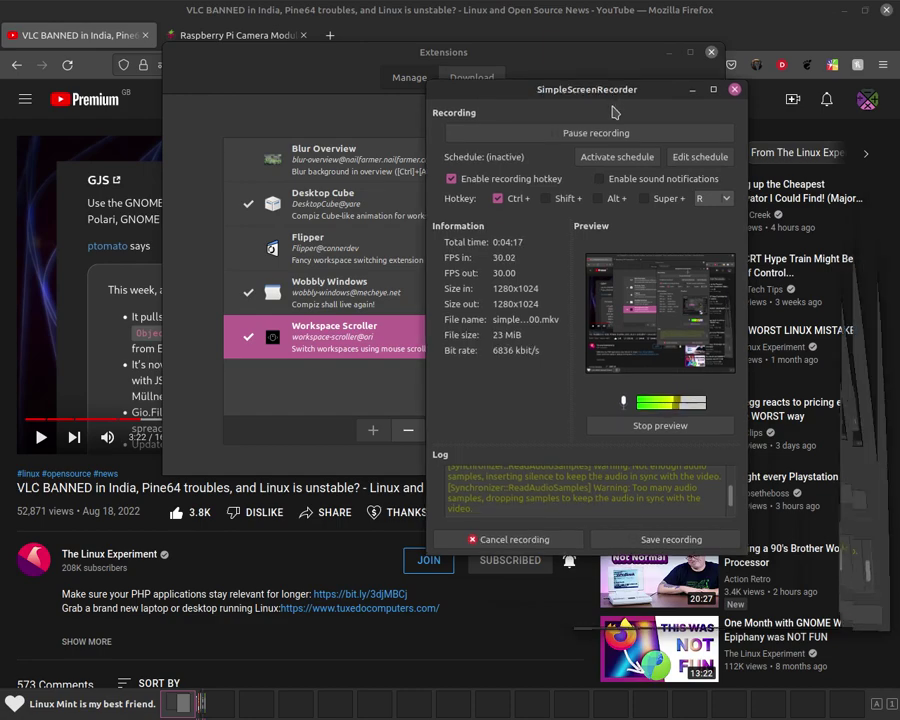